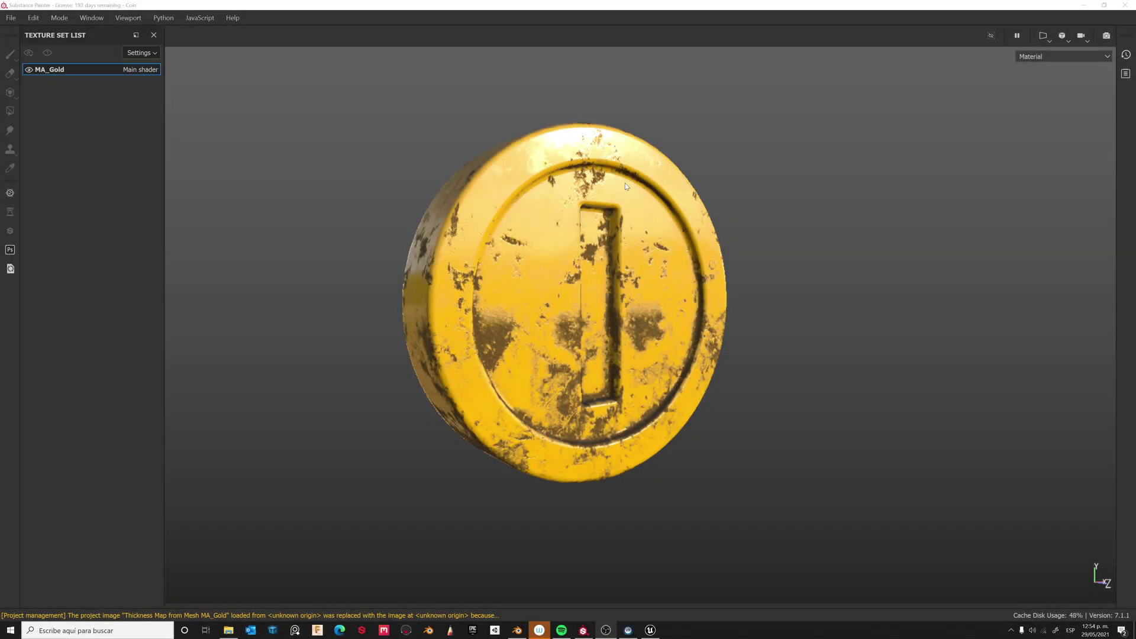
Step: Export the MA_Gold textures as 2048 PNGs with the Unreal Engine 4 (Packed) template into Tutorial_4
mouse_move(564, 343)
alt+mouse_down()
mouse_move(926, 354)
mouse_move(467, 349)
mouse_move(559, 362)
alt+mouse_up()
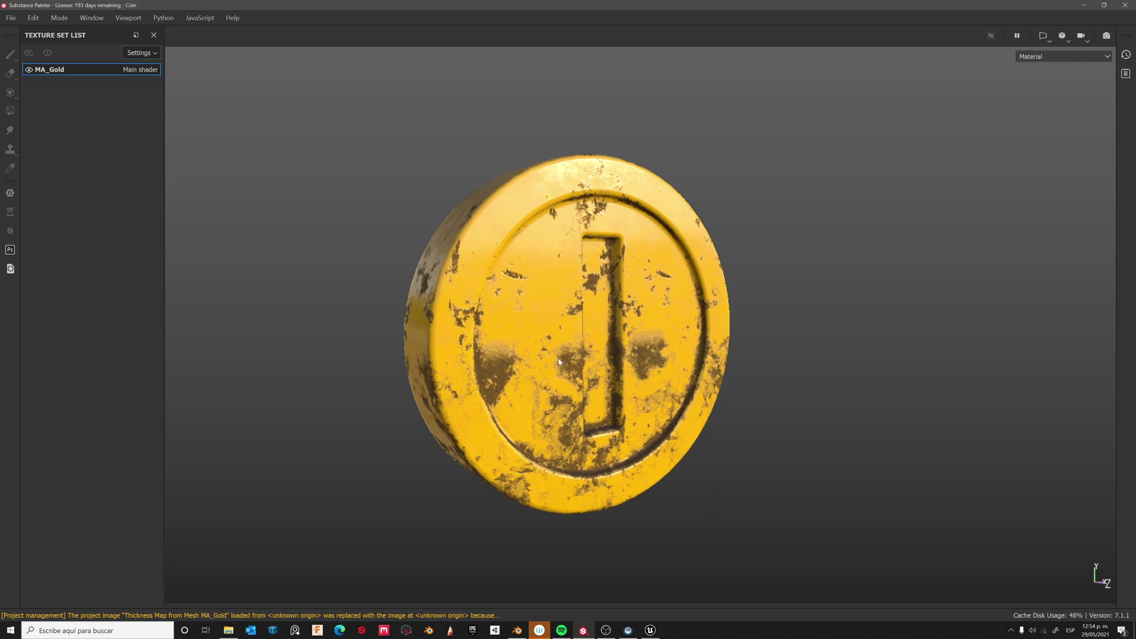
click(11, 18)
click(64, 244)
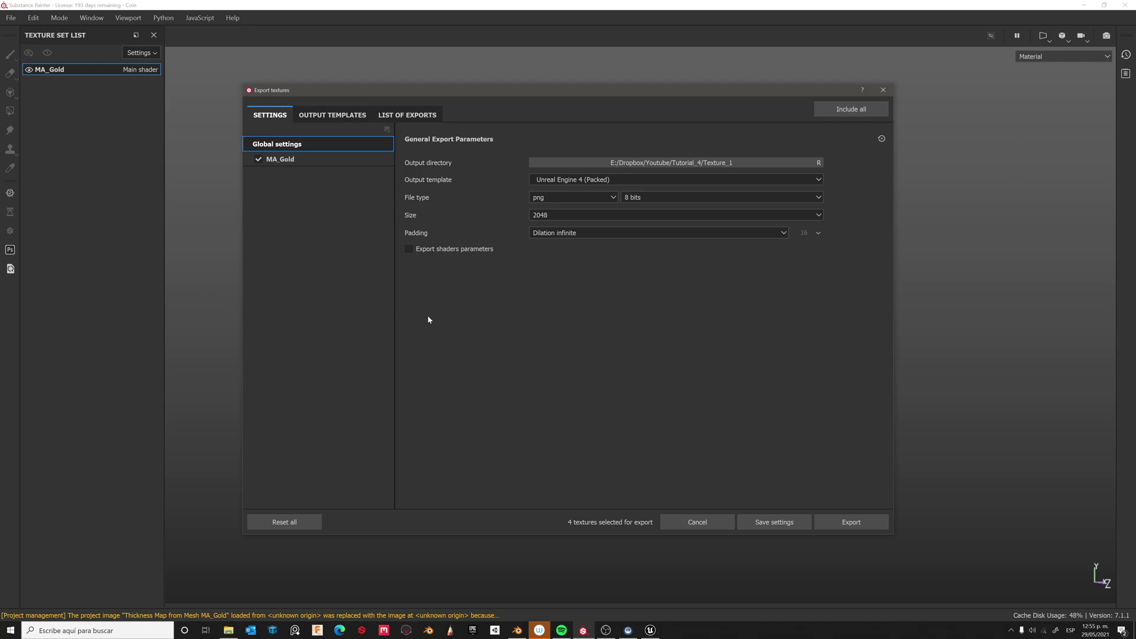
click(568, 185)
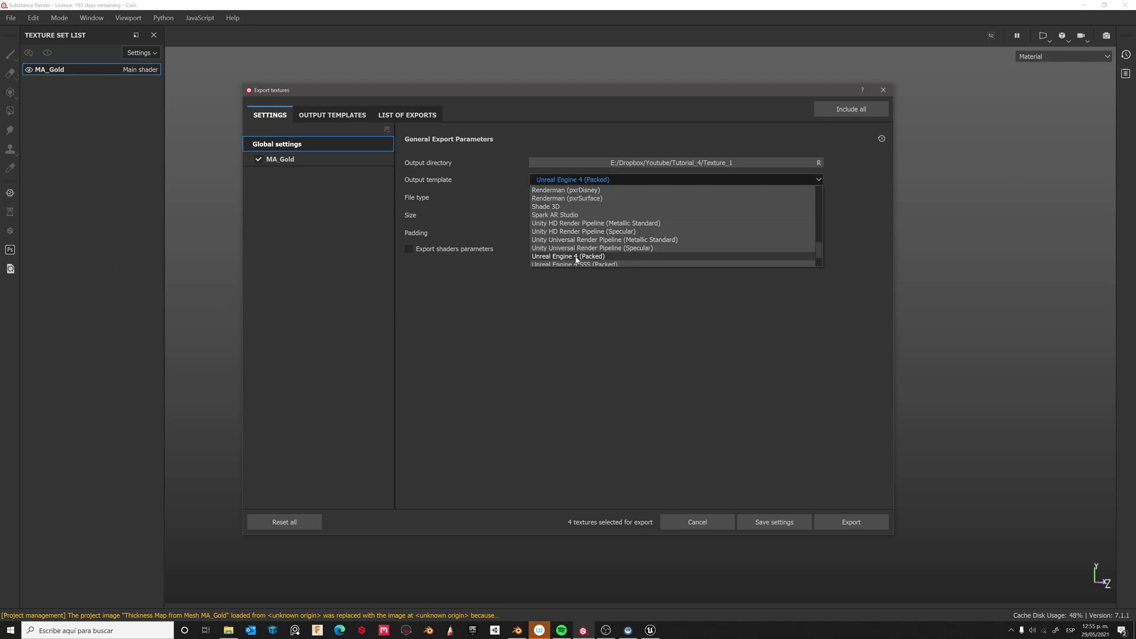
click(578, 256)
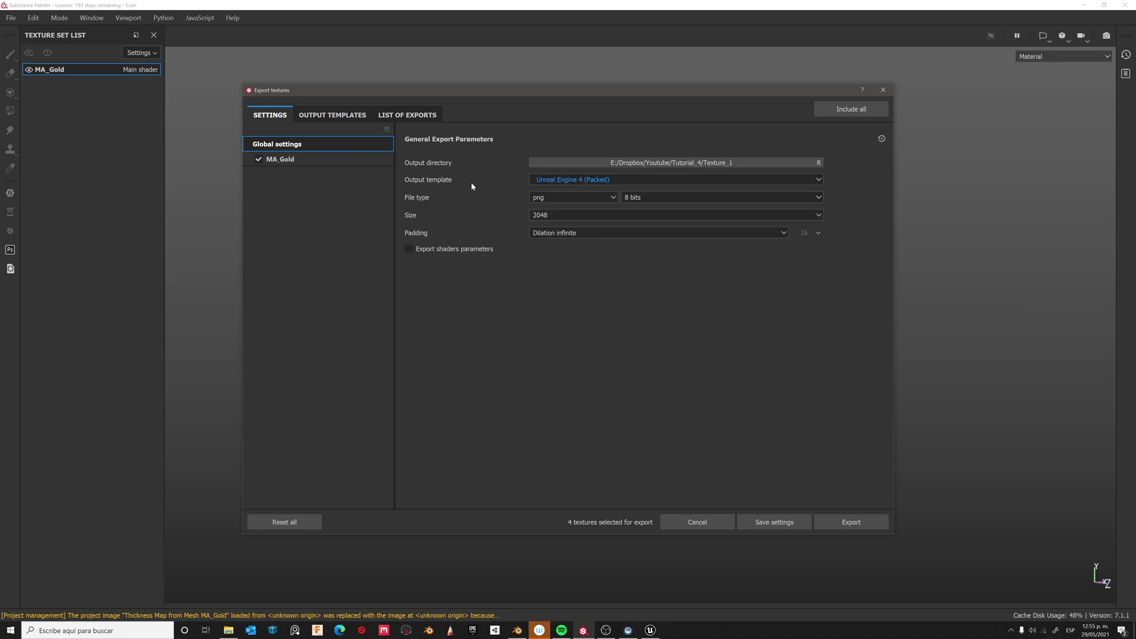
click(670, 164)
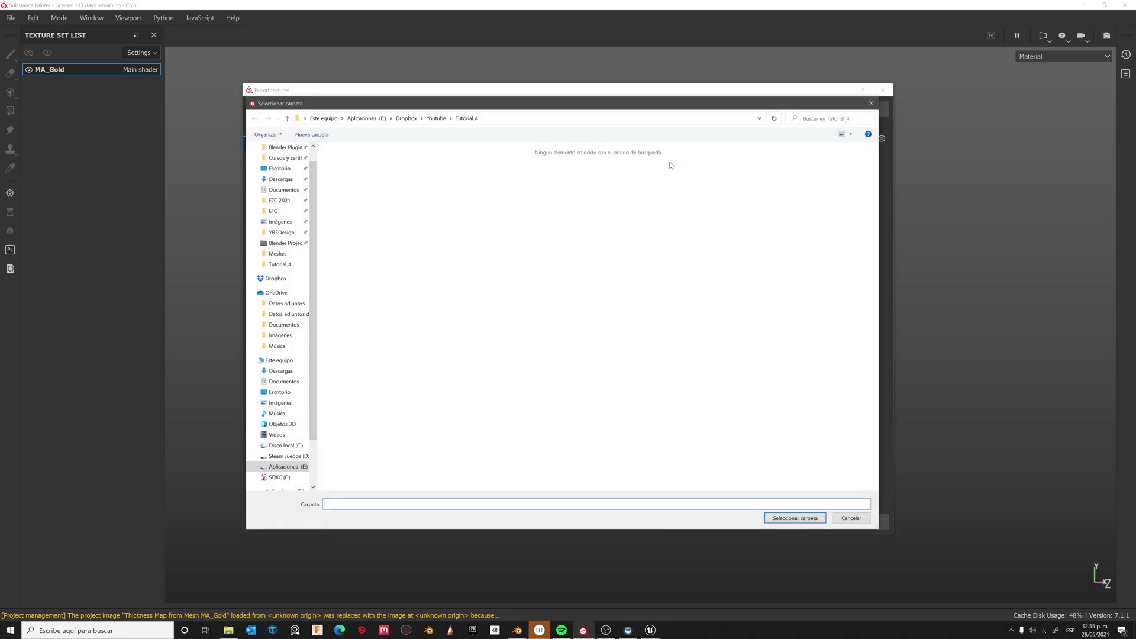
click(795, 518)
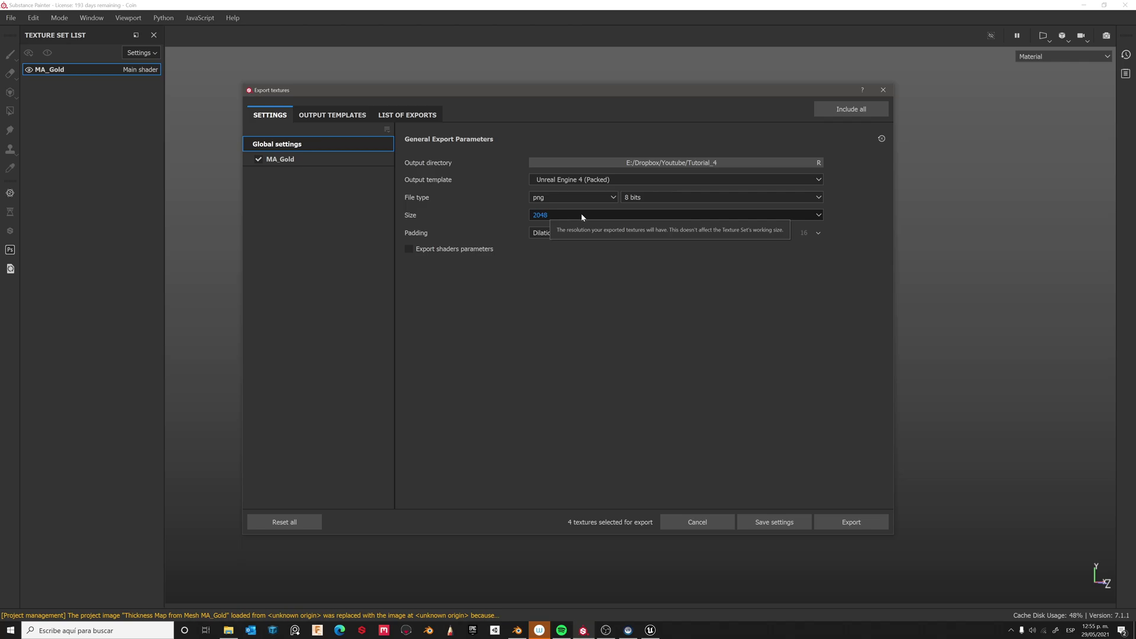
click(859, 520)
Step: Close the export dialog and, in Unreal, create a folder named Substance inside Materials
click(883, 90)
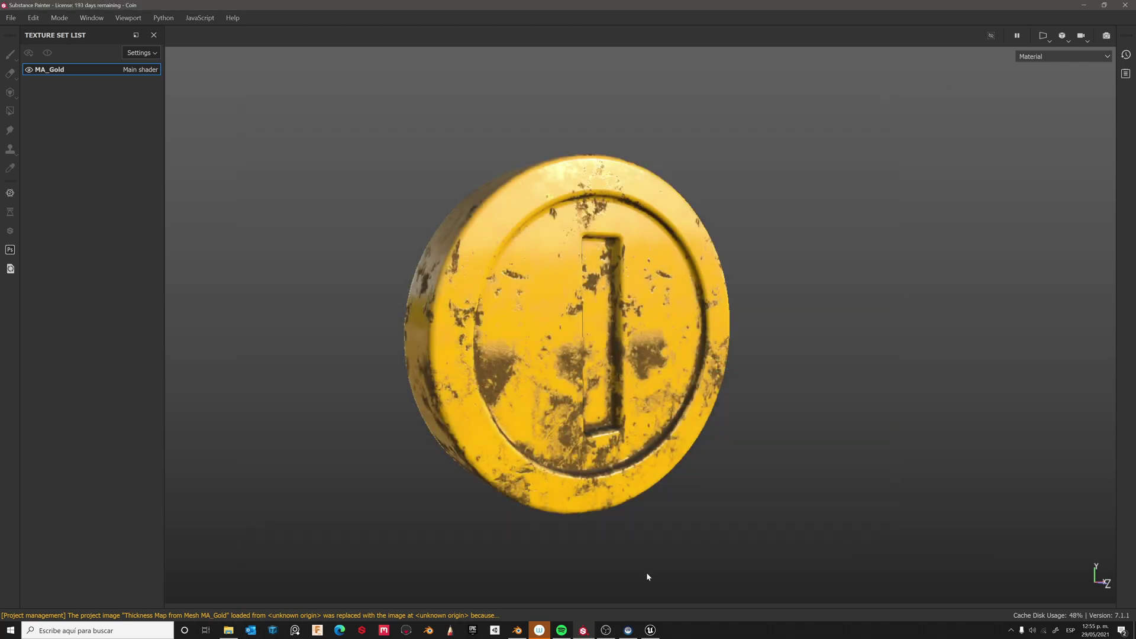
click(663, 592)
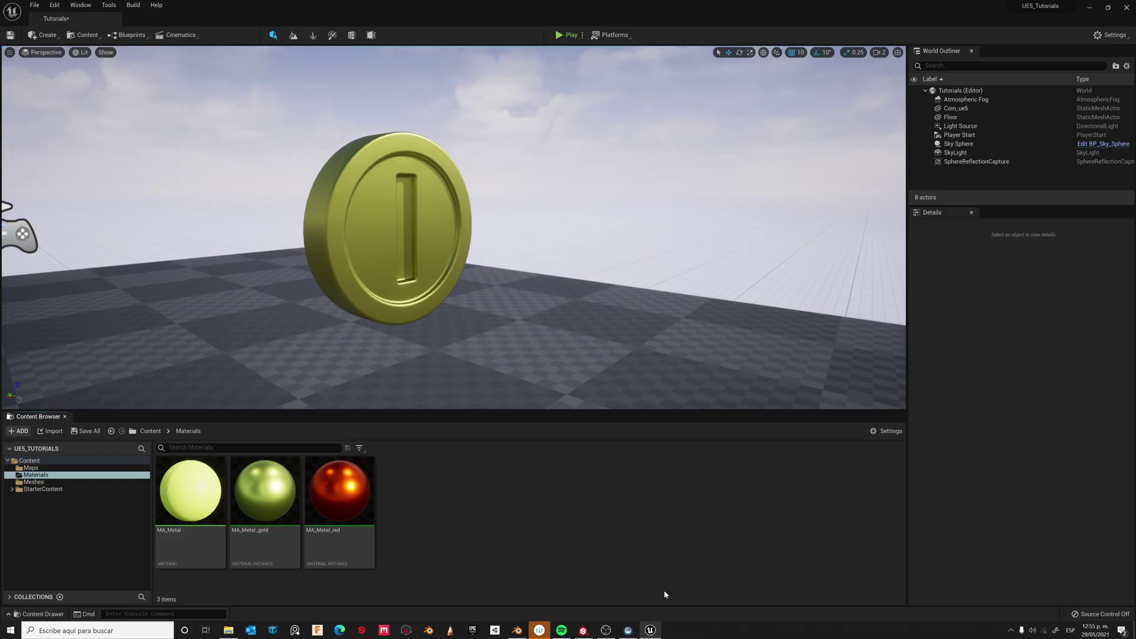
right_click(436, 509)
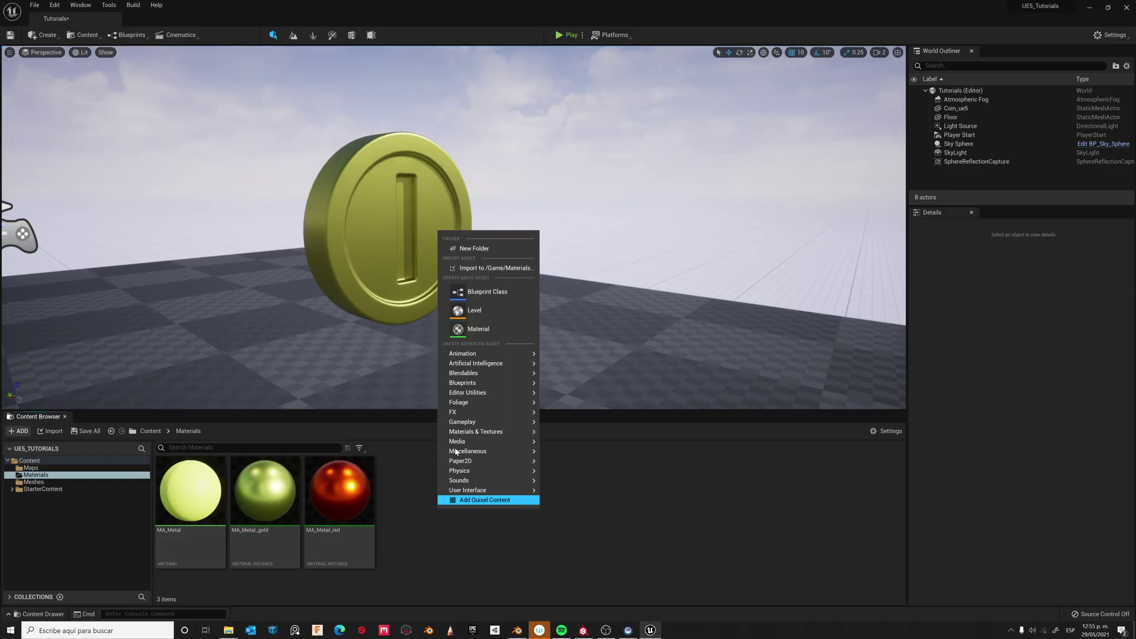
click(474, 248)
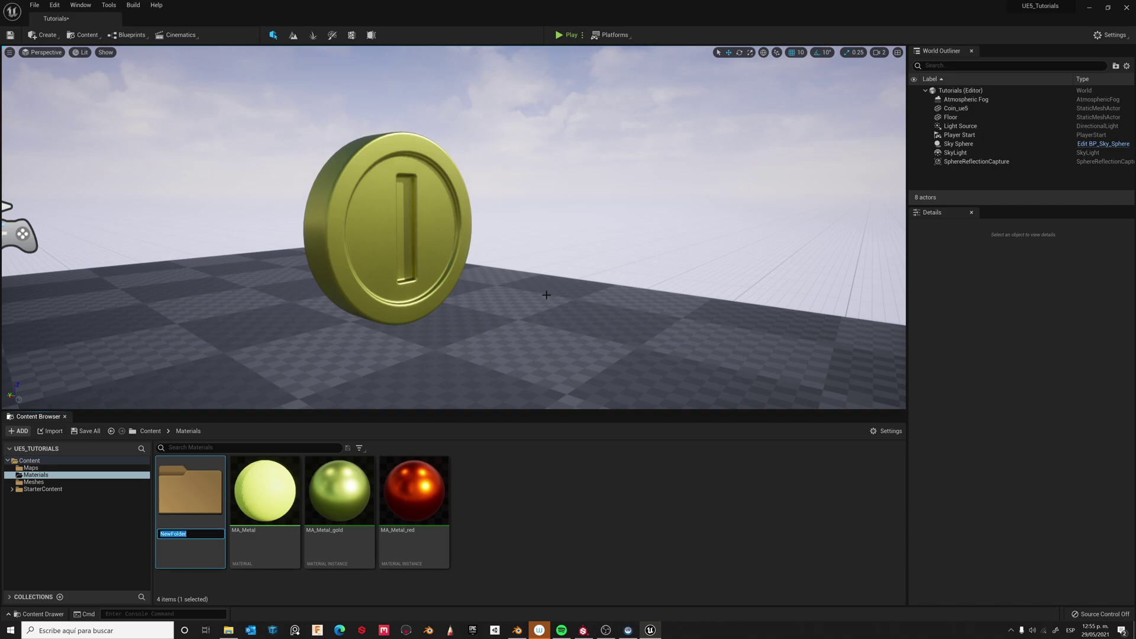
text(Substance)
key(Return)
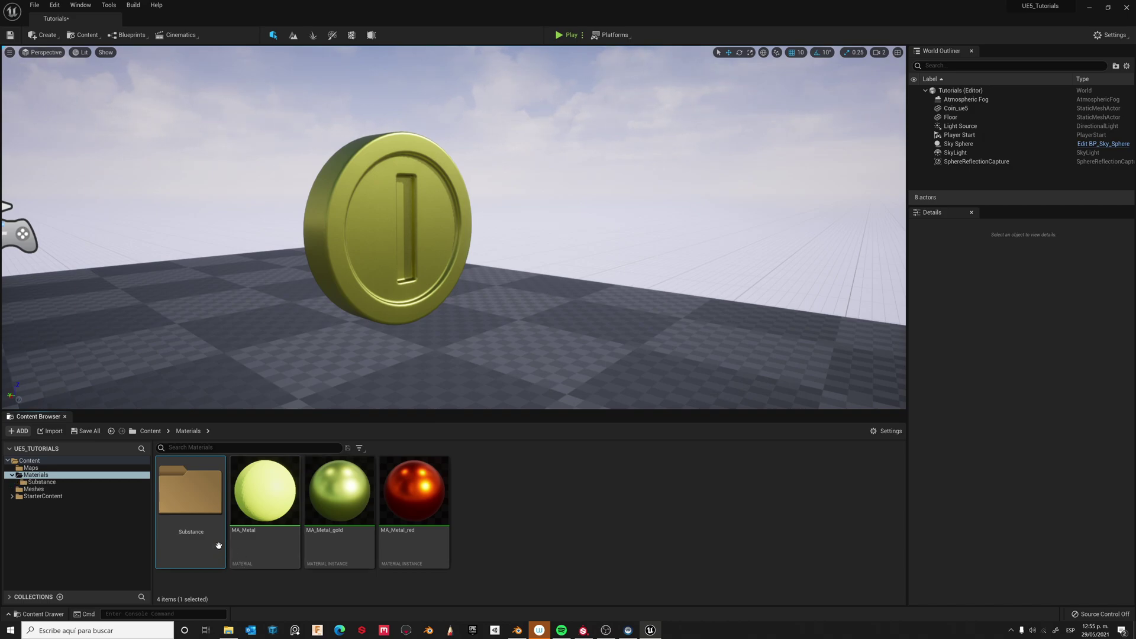
Step: Inside the Substance folder, create a new material named MAS_Base
double_click(202, 492)
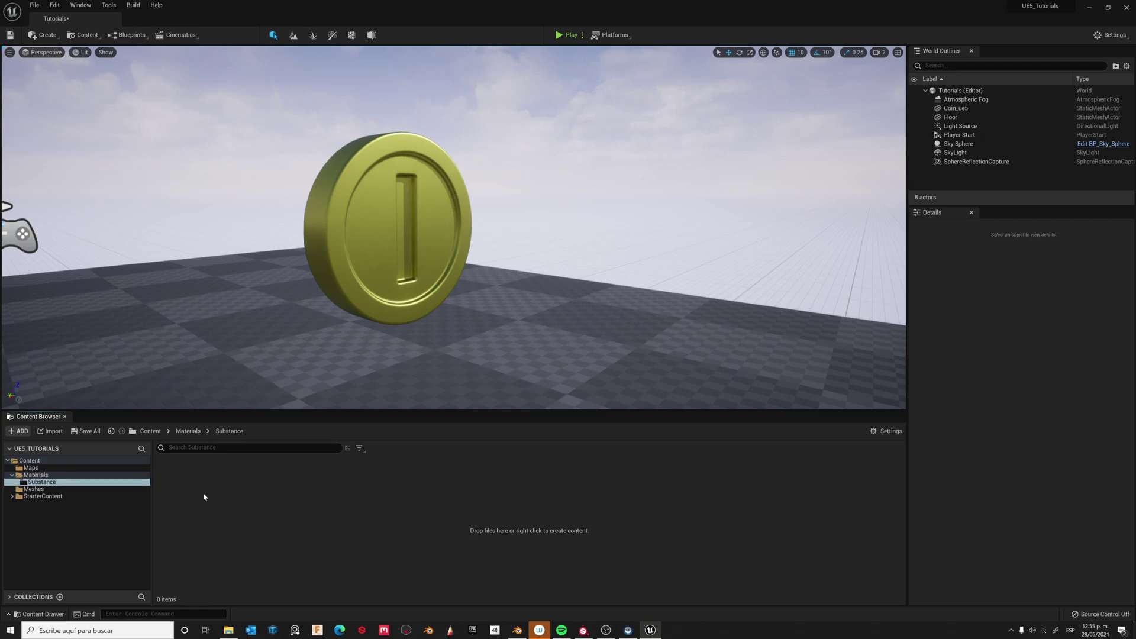
right_click(203, 497)
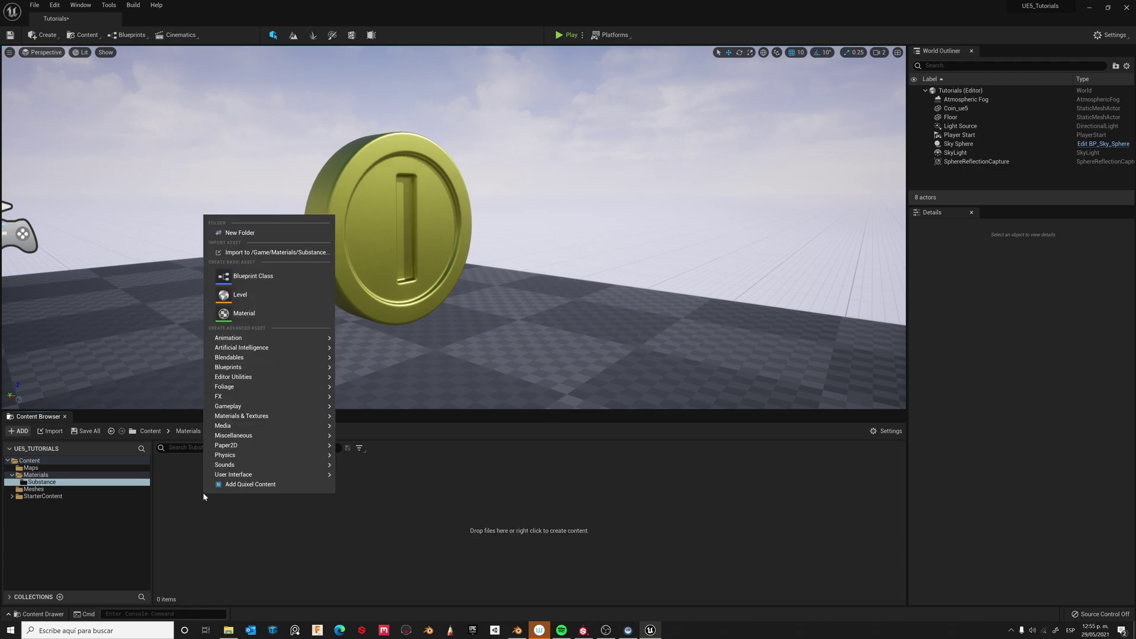
click(235, 313)
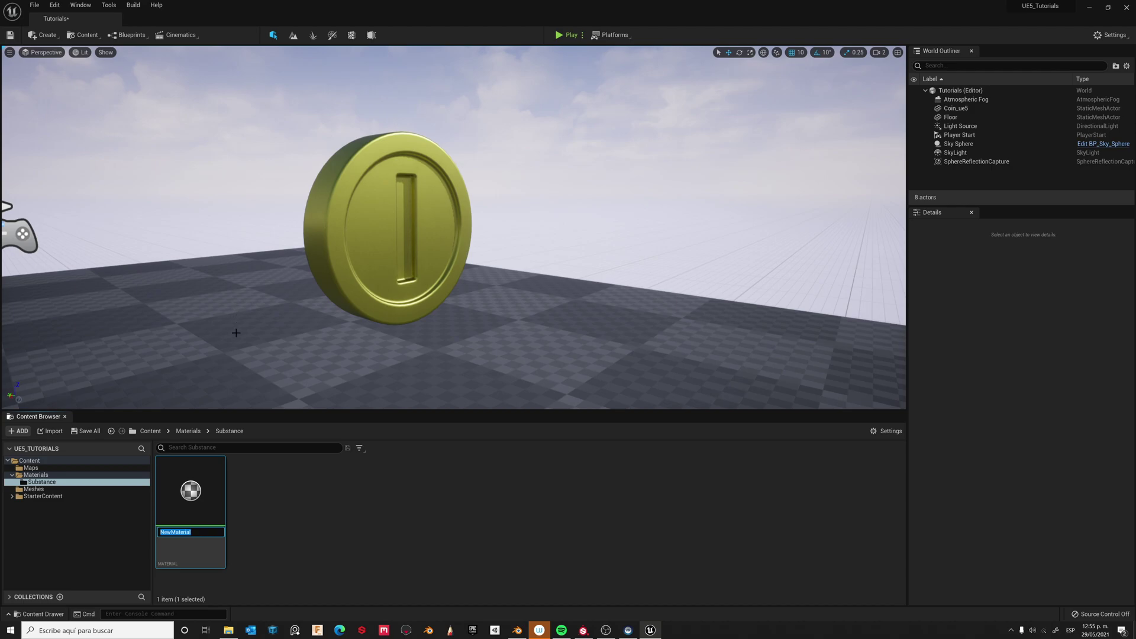
text(MAS)
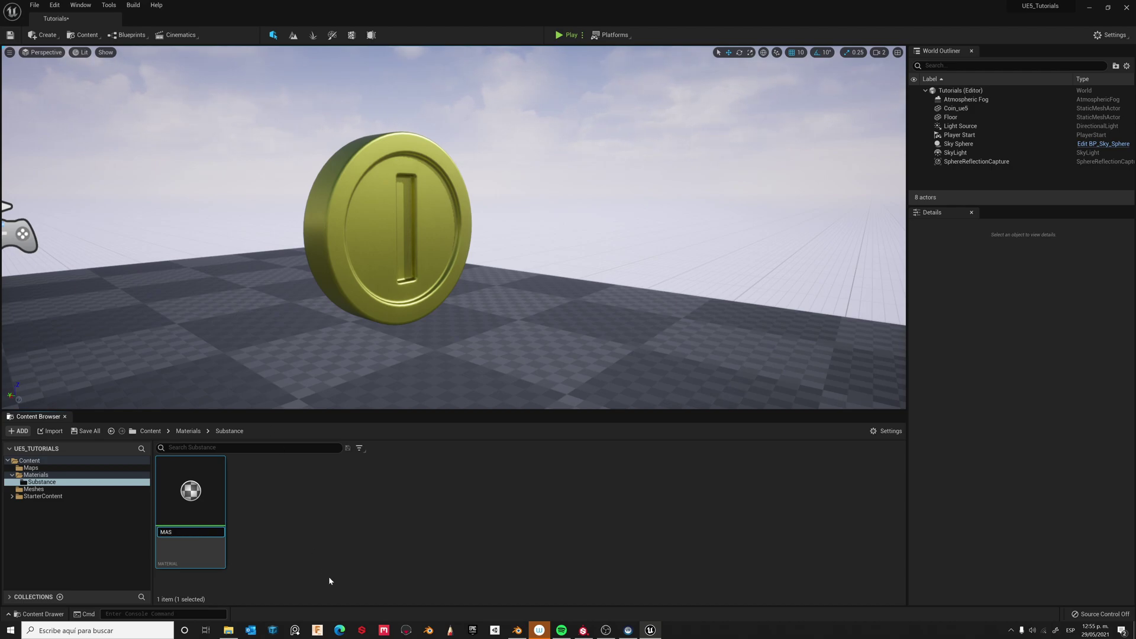
text(_Base)
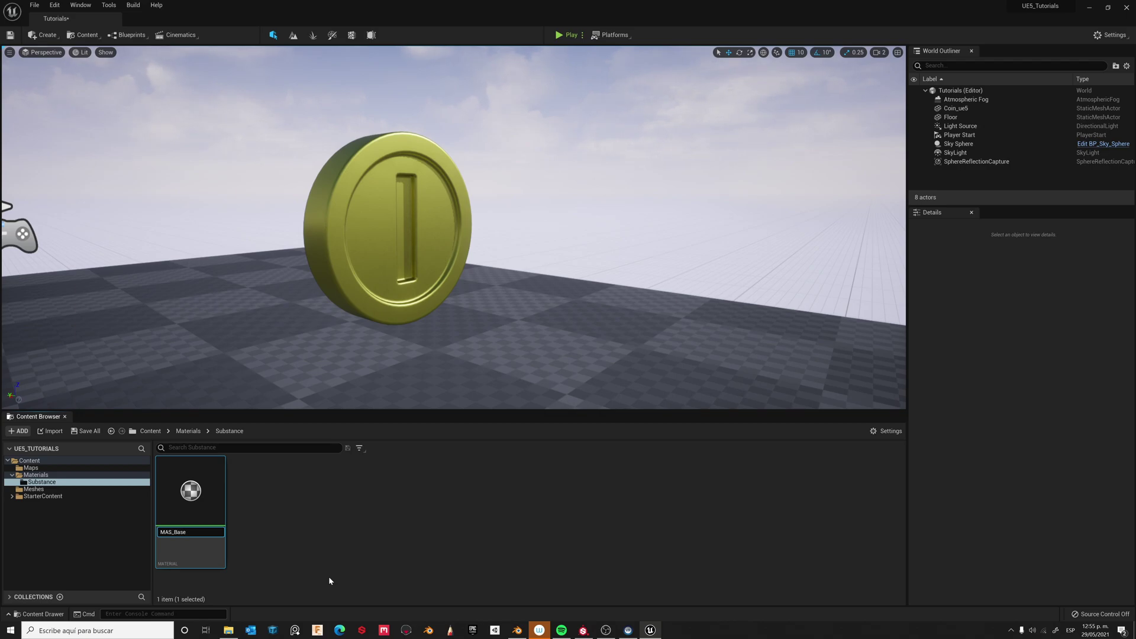
key(Return)
Step: Create a folder named Texture_1 beside MAS_Base and open it
right_click(289, 519)
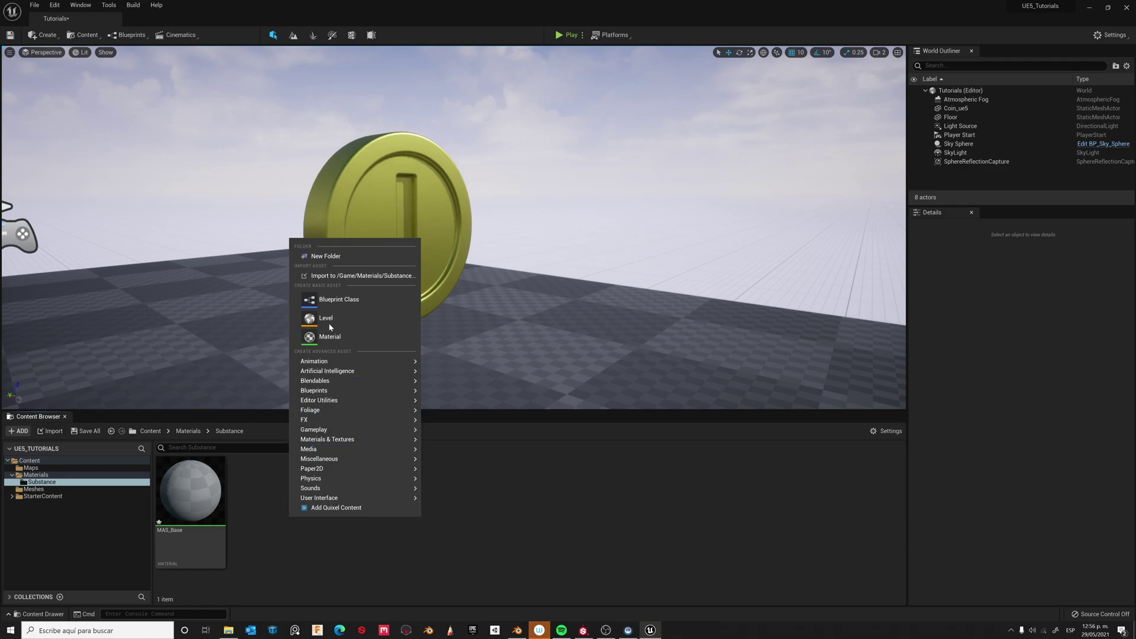
click(328, 260)
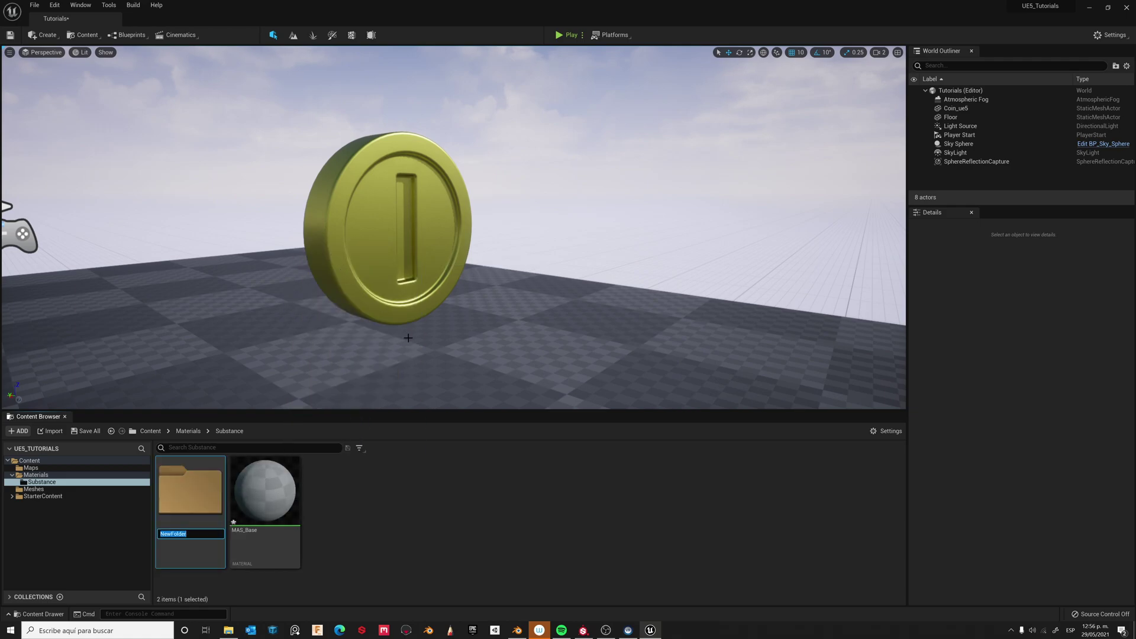
text(Texture)
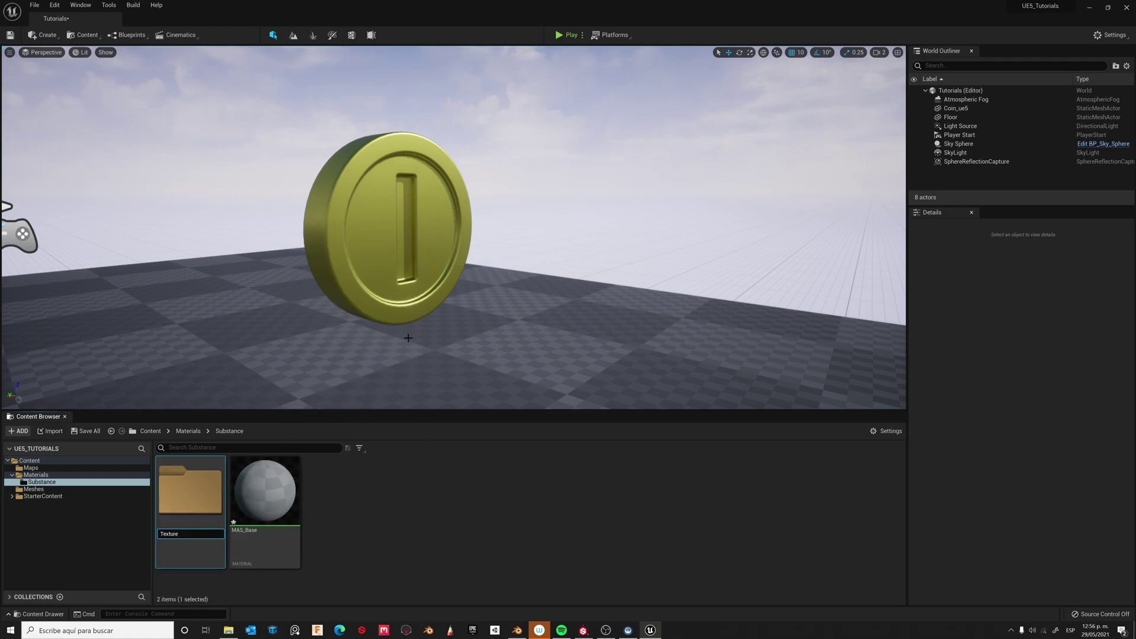
text(_!)
key(BackSpace)
text(1)
key(Return)
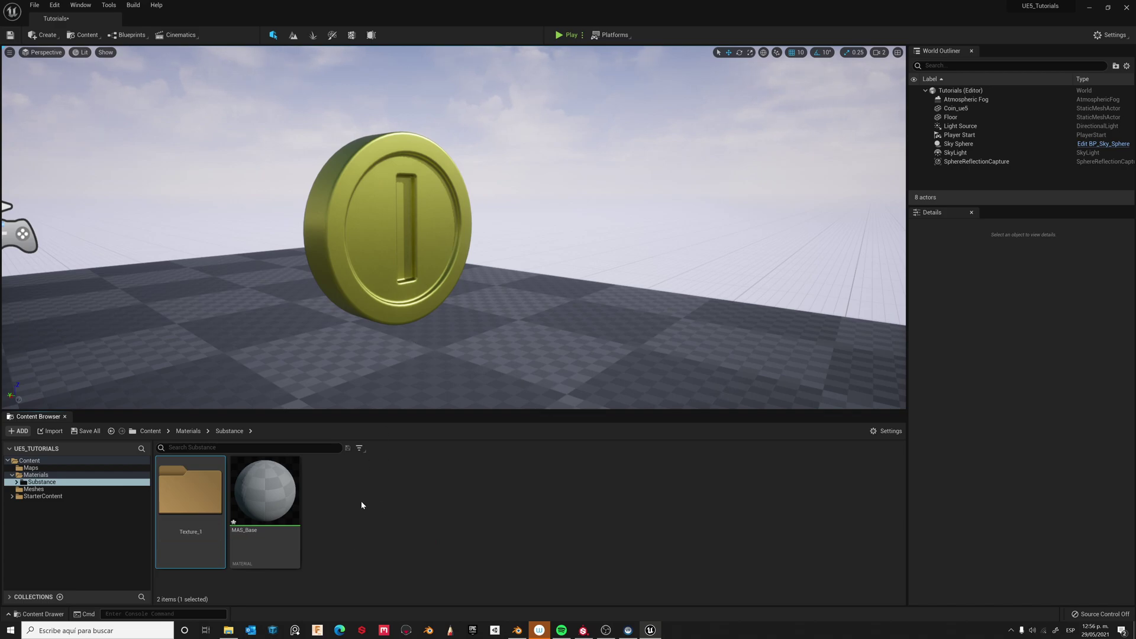
double_click(214, 500)
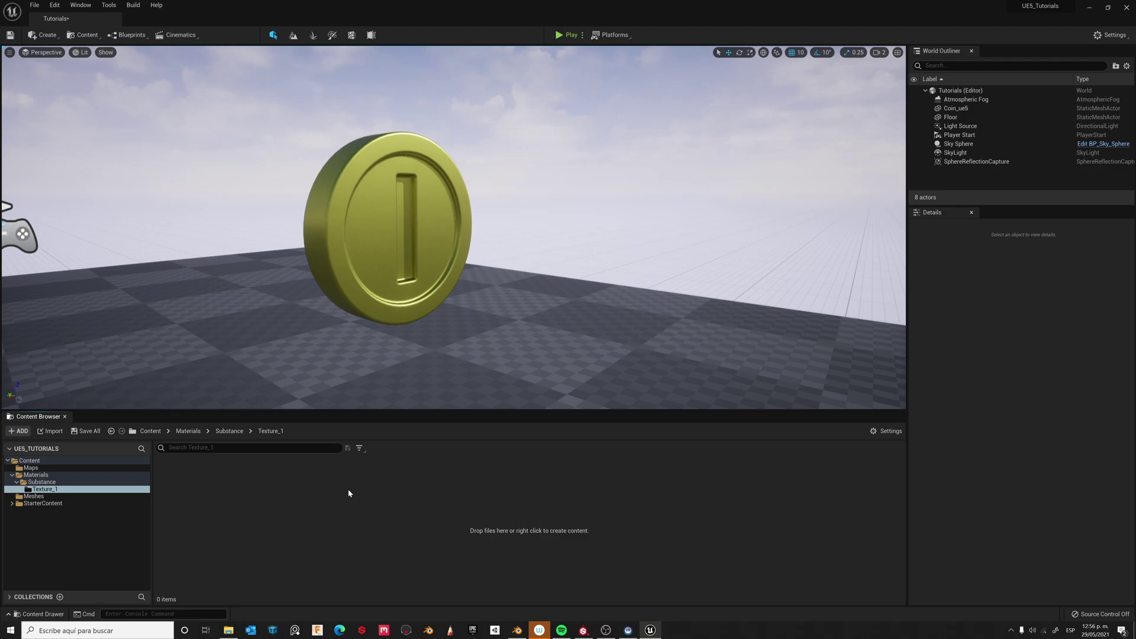
Step: Import the gold OcclusionRoughnessMetallic, Normal and BaseColor PNGs into Texture_1
right_click(314, 507)
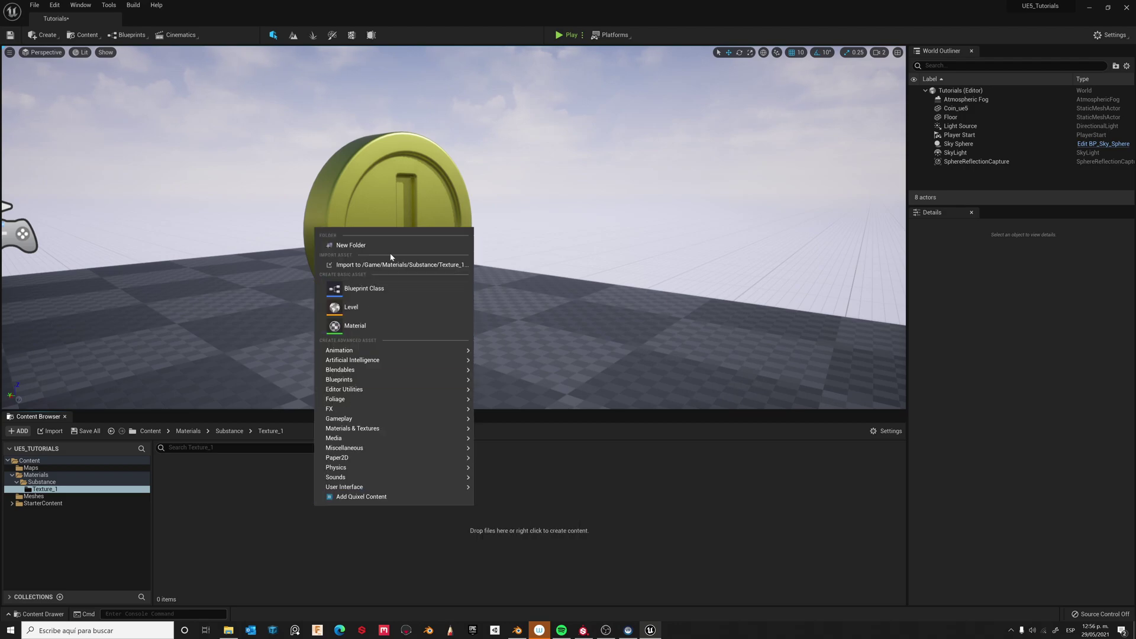
click(398, 265)
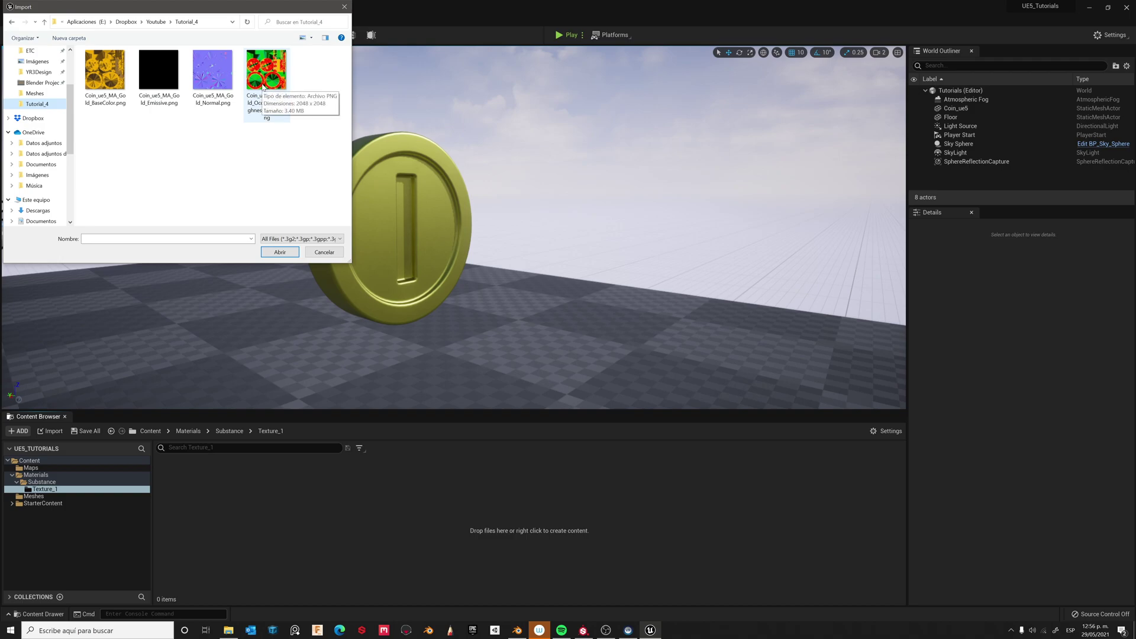
click(263, 87)
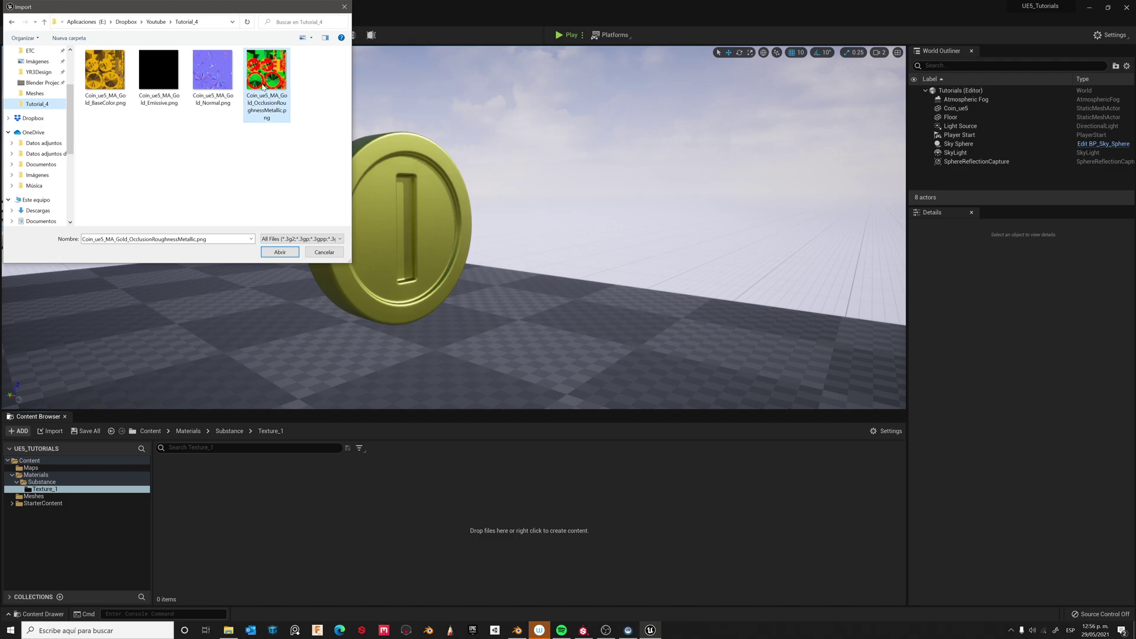
ctrl+click(223, 86)
ctrl+click(105, 74)
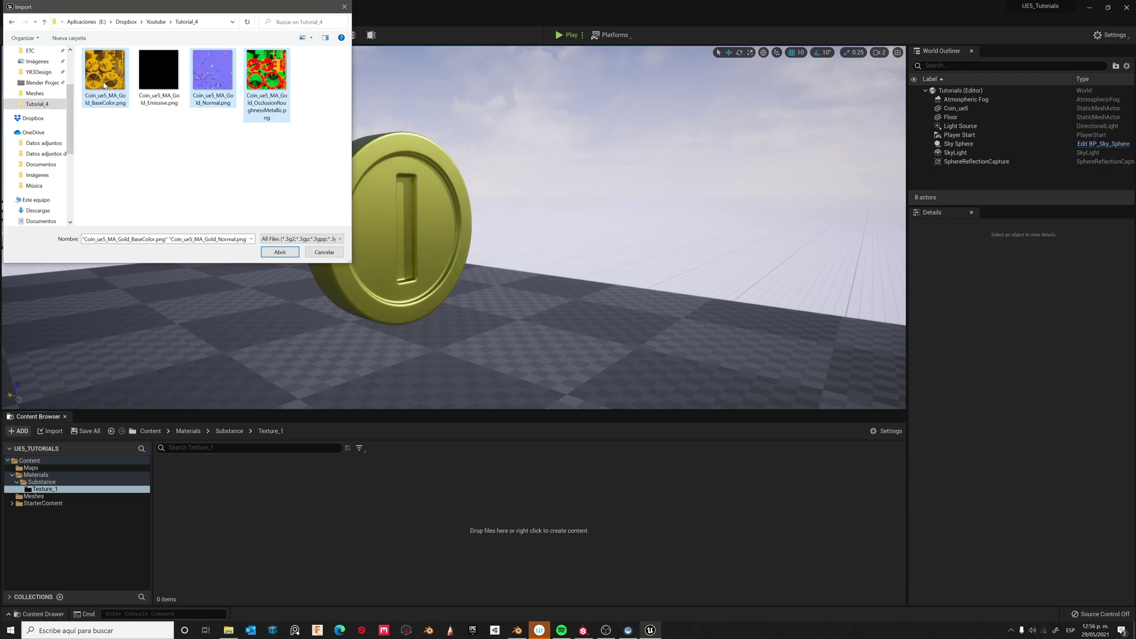
click(281, 253)
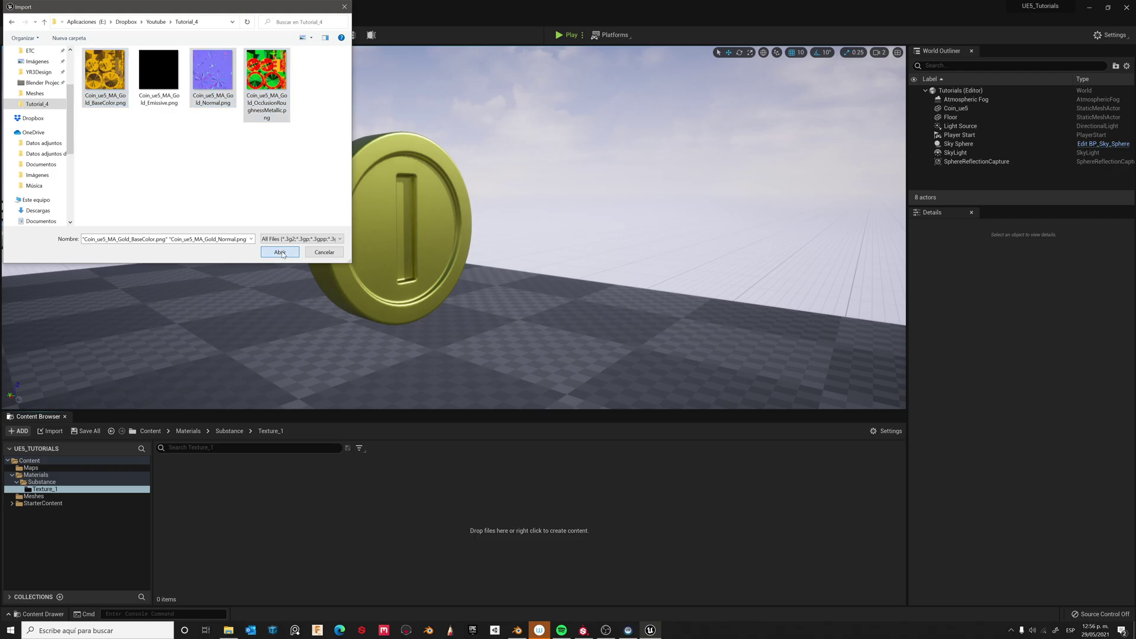
Step: Inspect the imported BaseColor and Normal textures in the texture editor
click(180, 493)
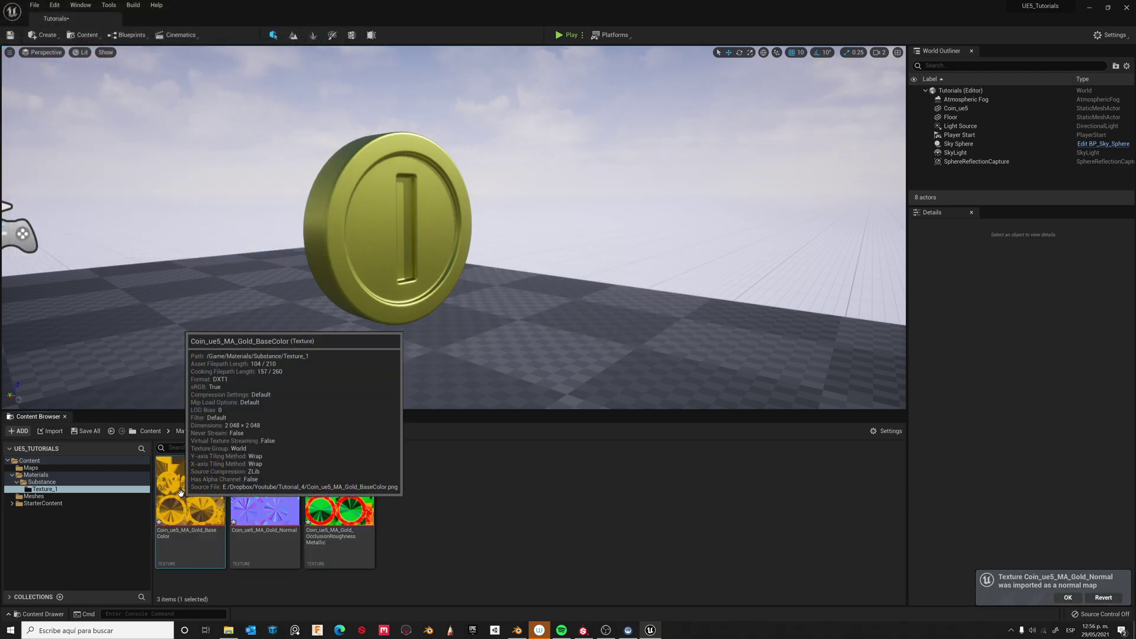
double_click(181, 492)
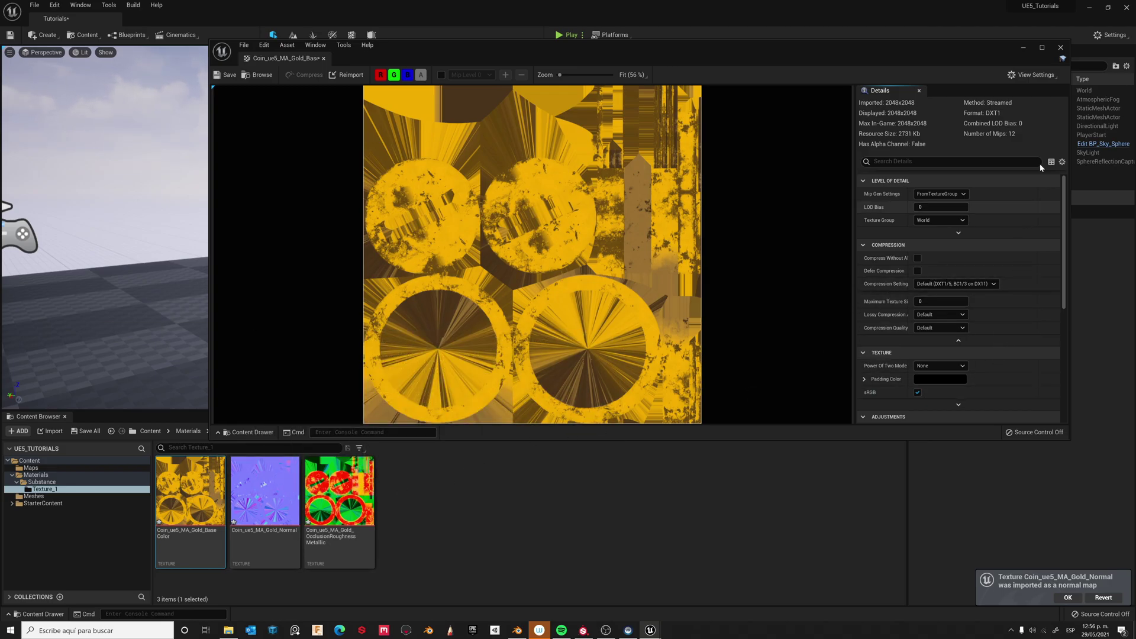
click(1062, 48)
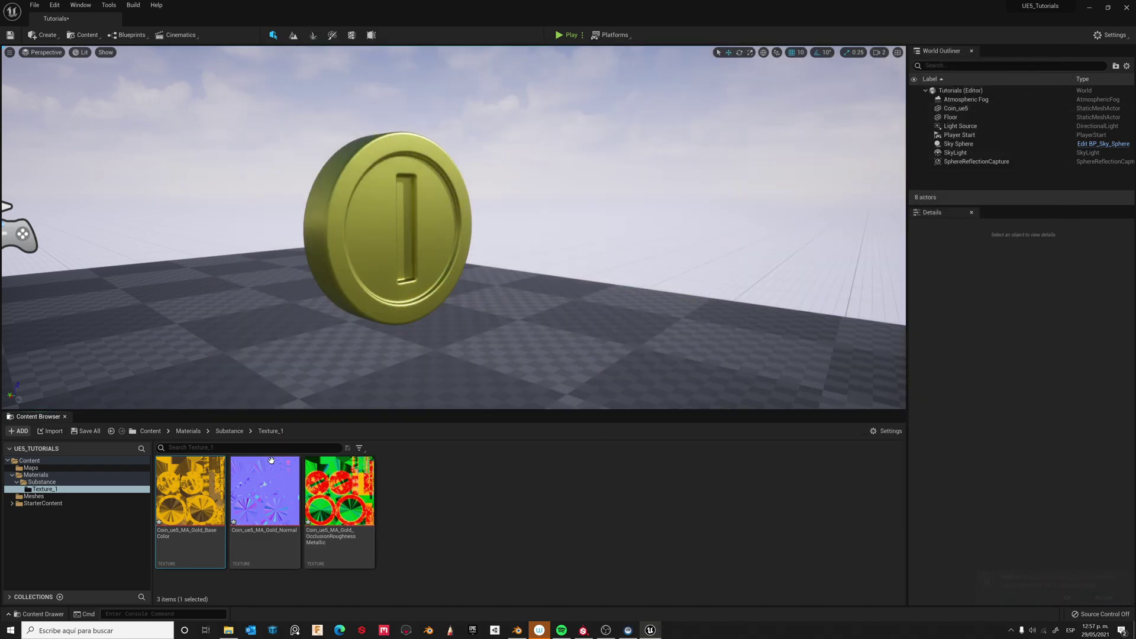
double_click(251, 482)
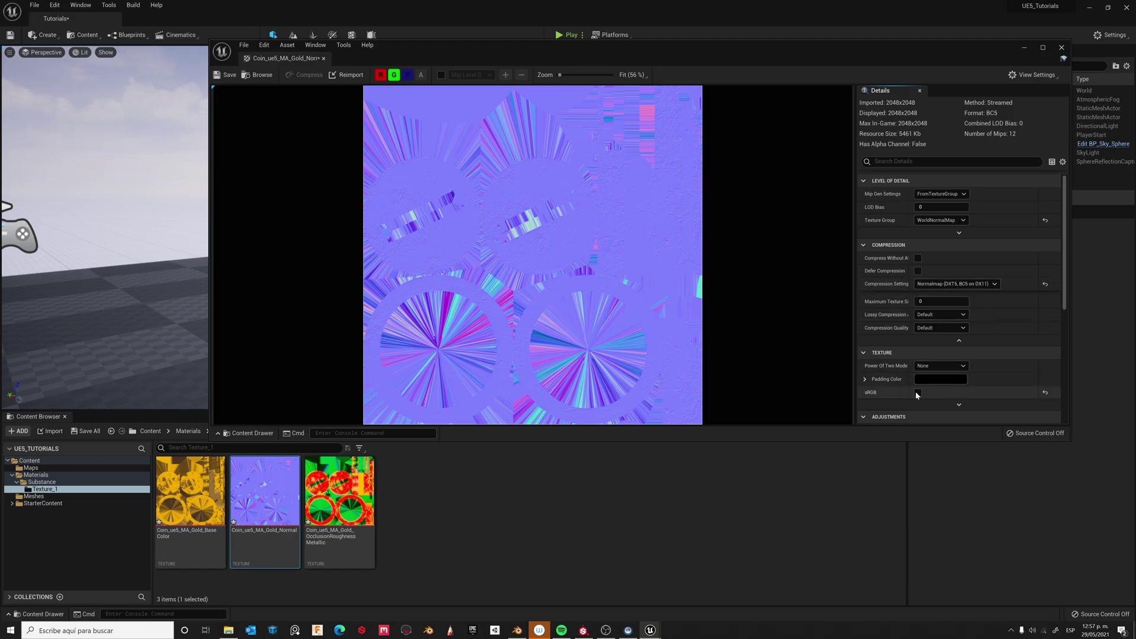
click(1062, 47)
Step: Turn off sRGB on the OcclusionRoughnessMetallic texture, save it, and return to the Substance folder
click(325, 513)
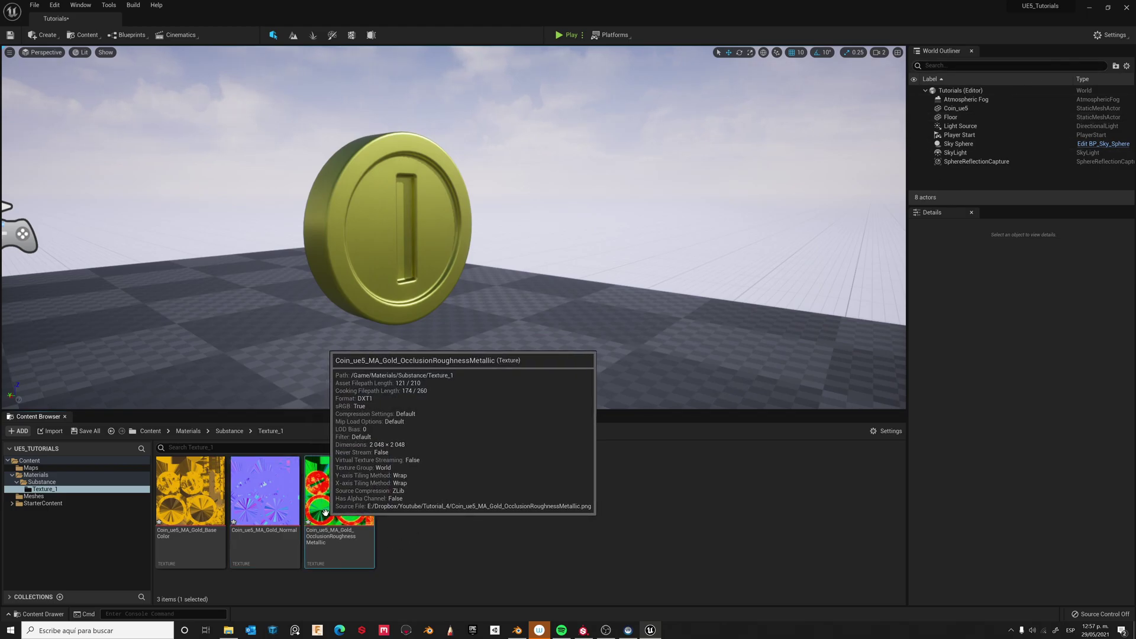
double_click(325, 513)
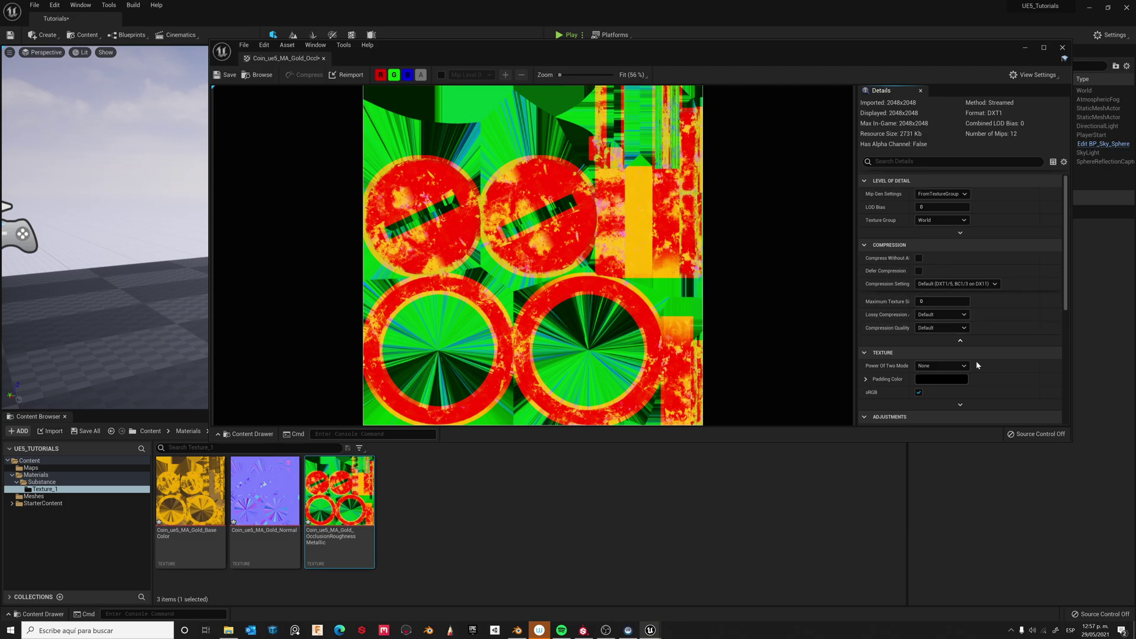
click(919, 392)
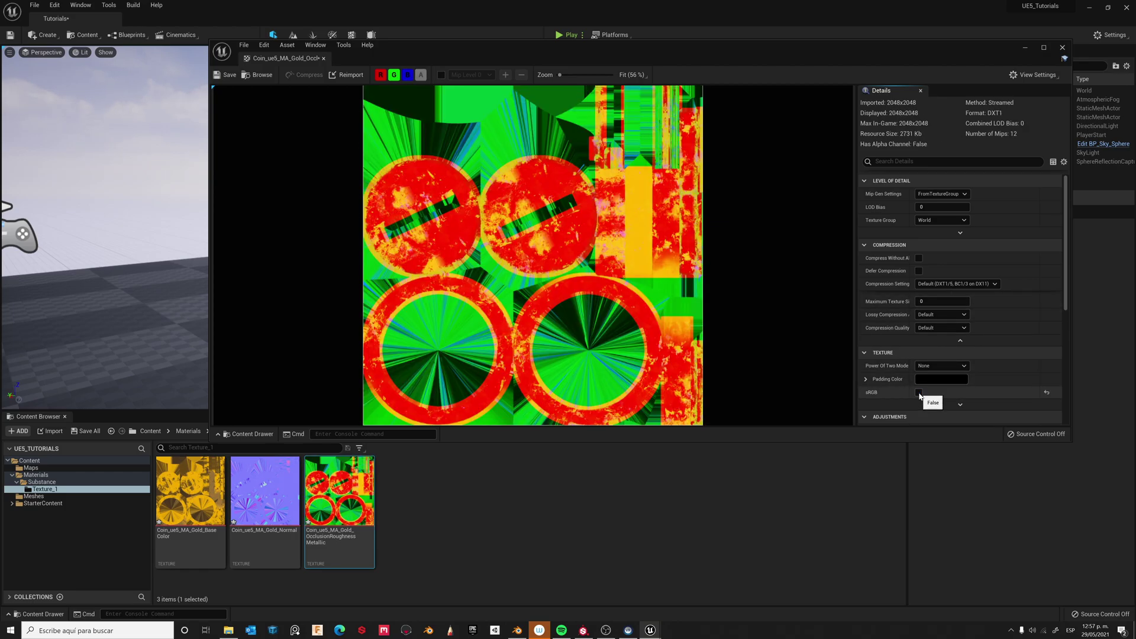
click(228, 76)
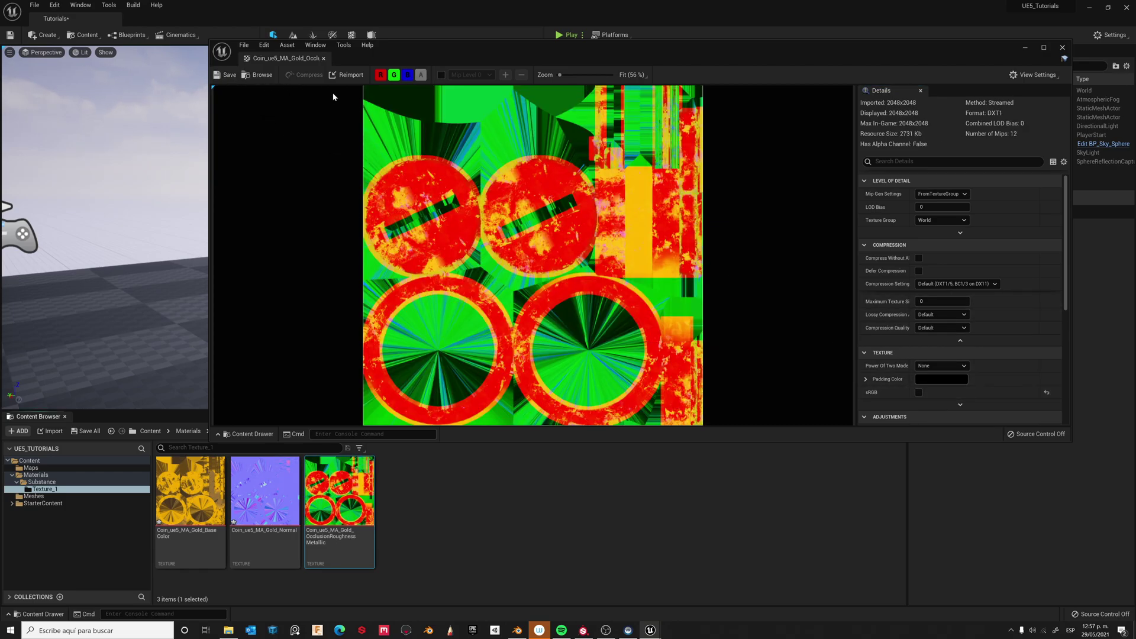
click(1062, 48)
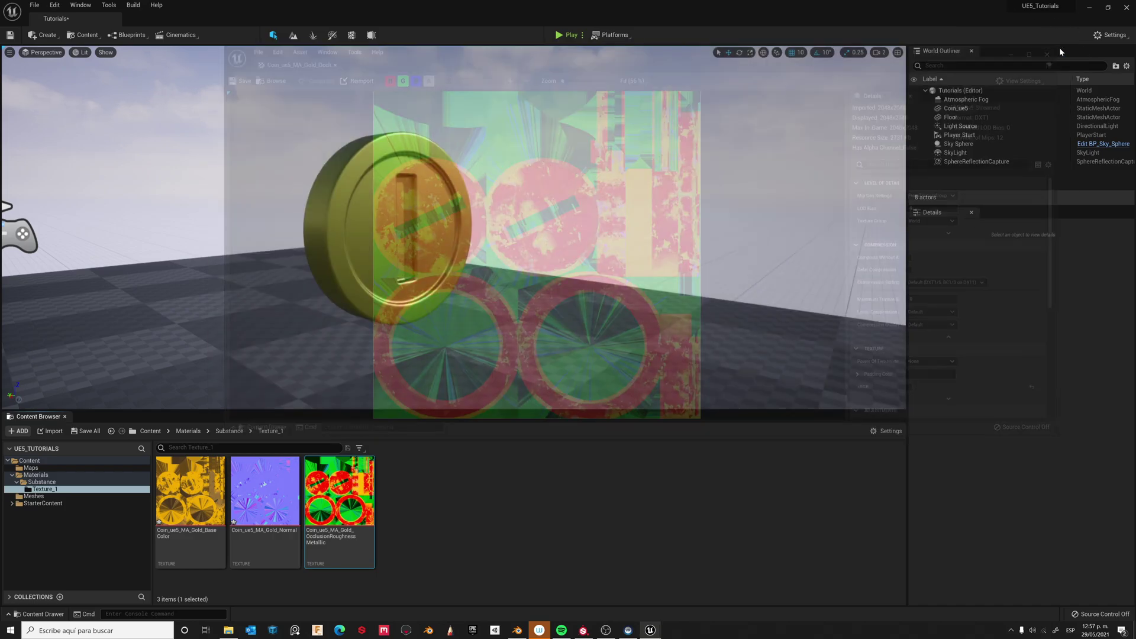
click(480, 492)
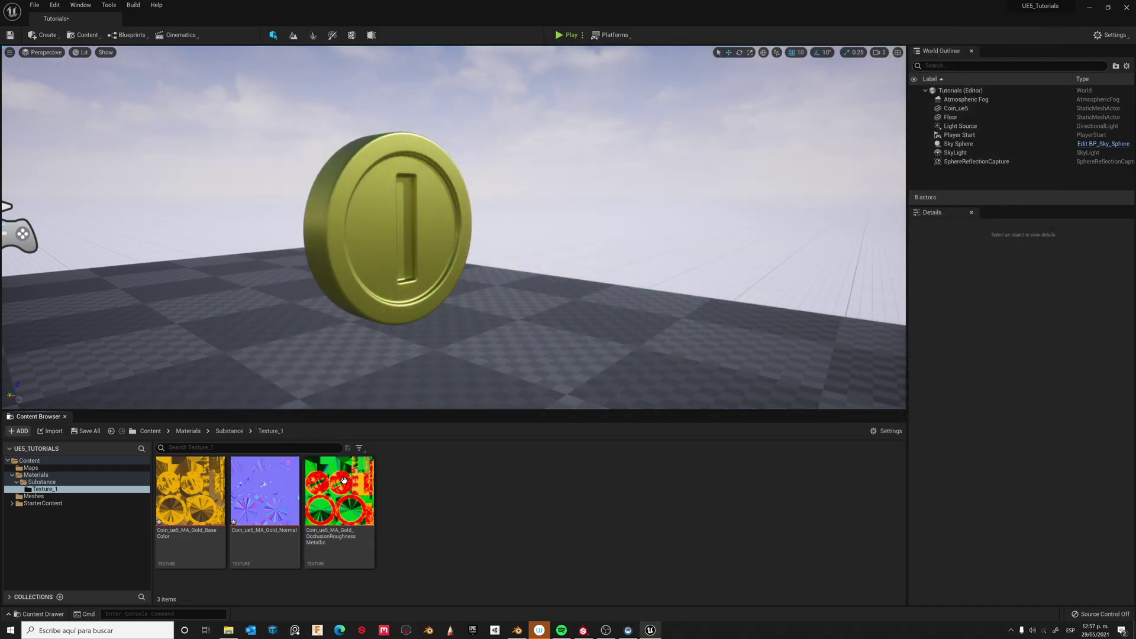
click(229, 431)
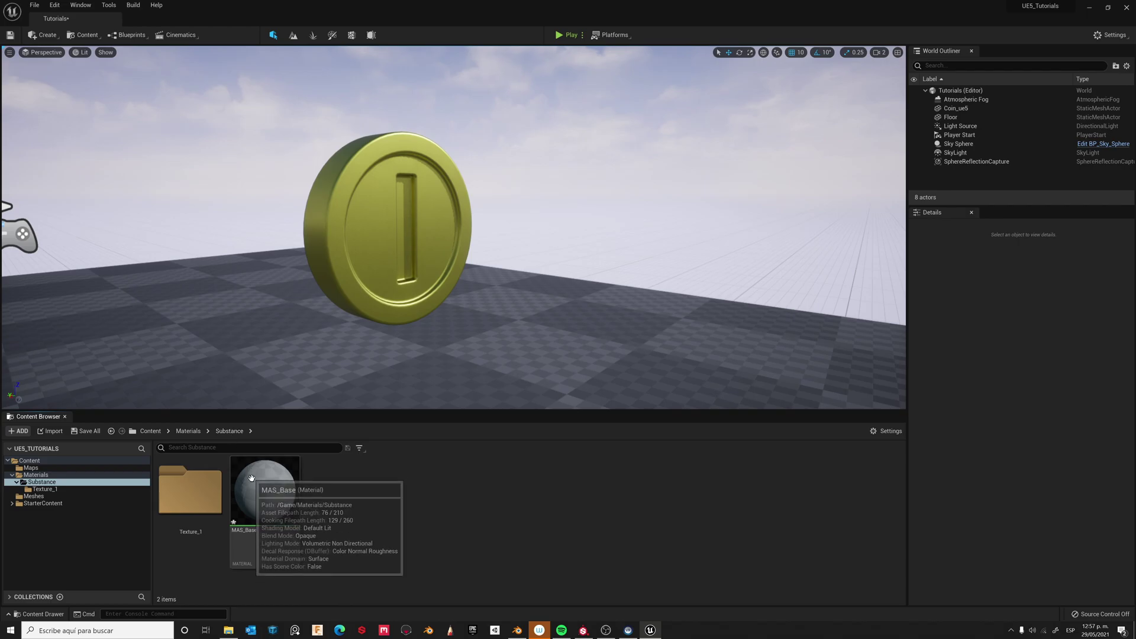
Step: Open MAS_Base, drop the three gold textures into its graph, and wire the Normal map
double_click(259, 492)
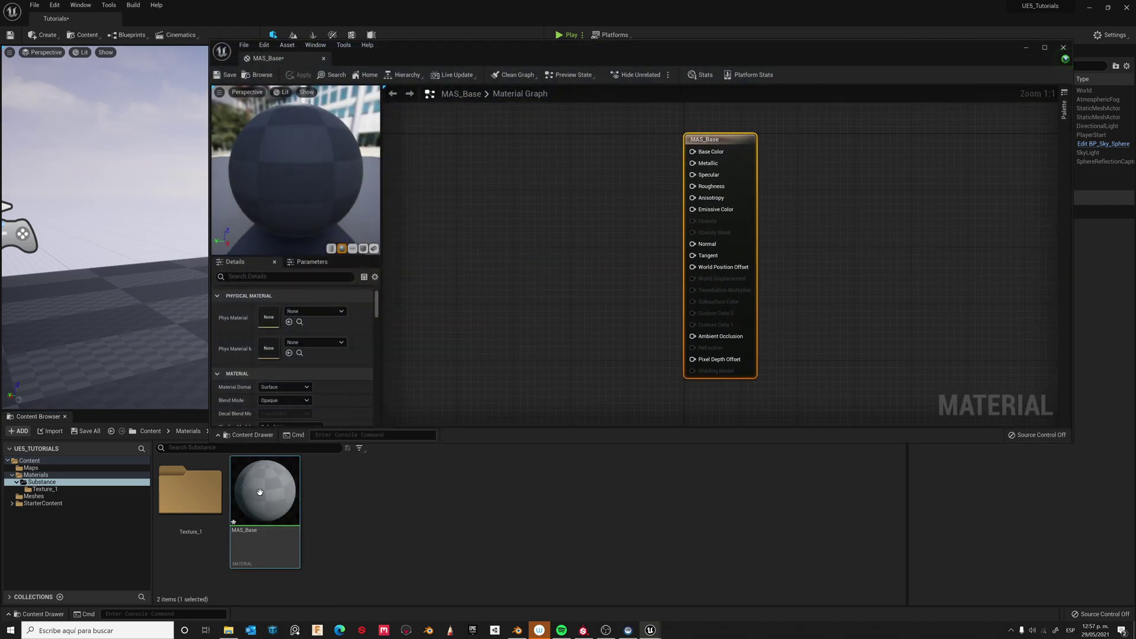
double_click(199, 493)
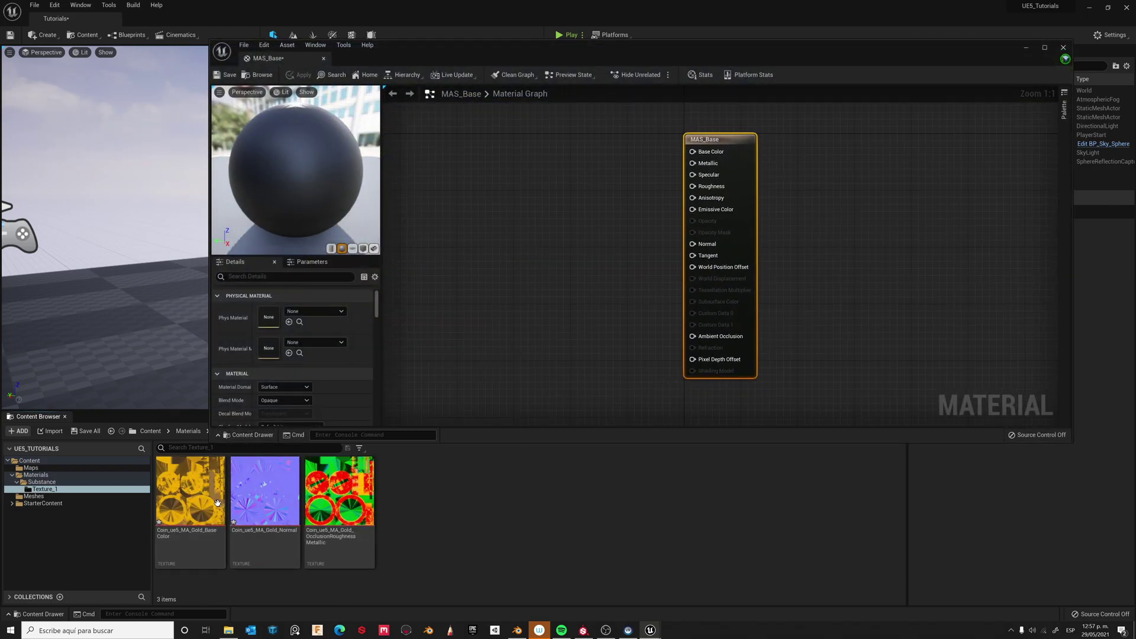
shift+click(329, 506)
drag(329, 505, 692, 152)
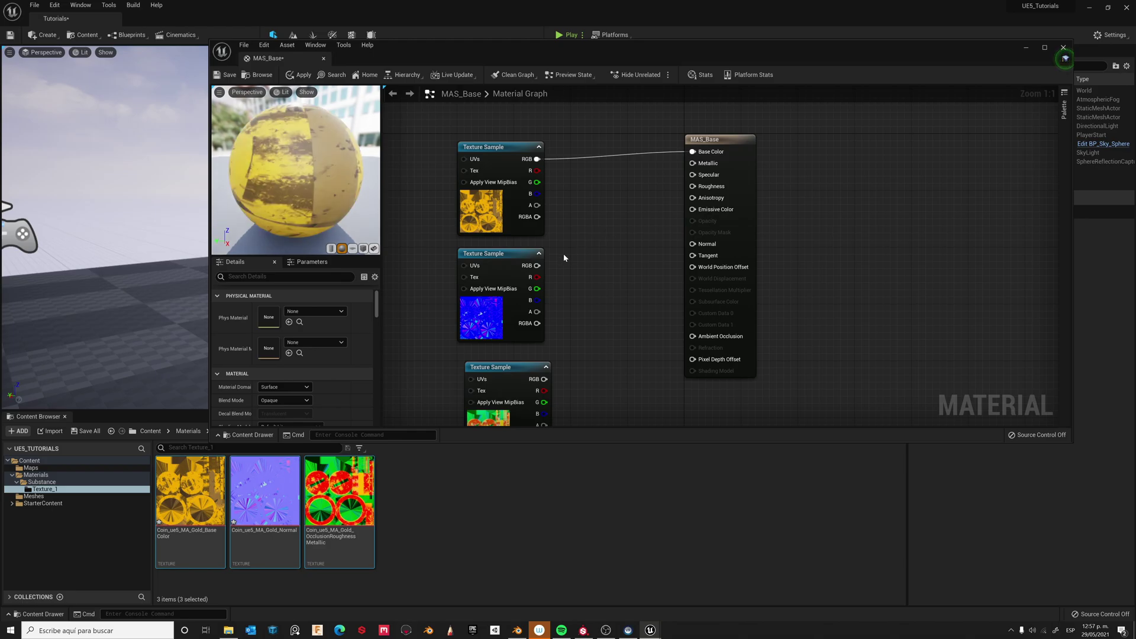
drag(536, 265, 693, 244)
Step: Connect the packed texture's R, G, B to Ambient Occlusion, Roughness and Metallic, then save MAS_Base
click(509, 368)
right_drag(553, 377, 571, 308)
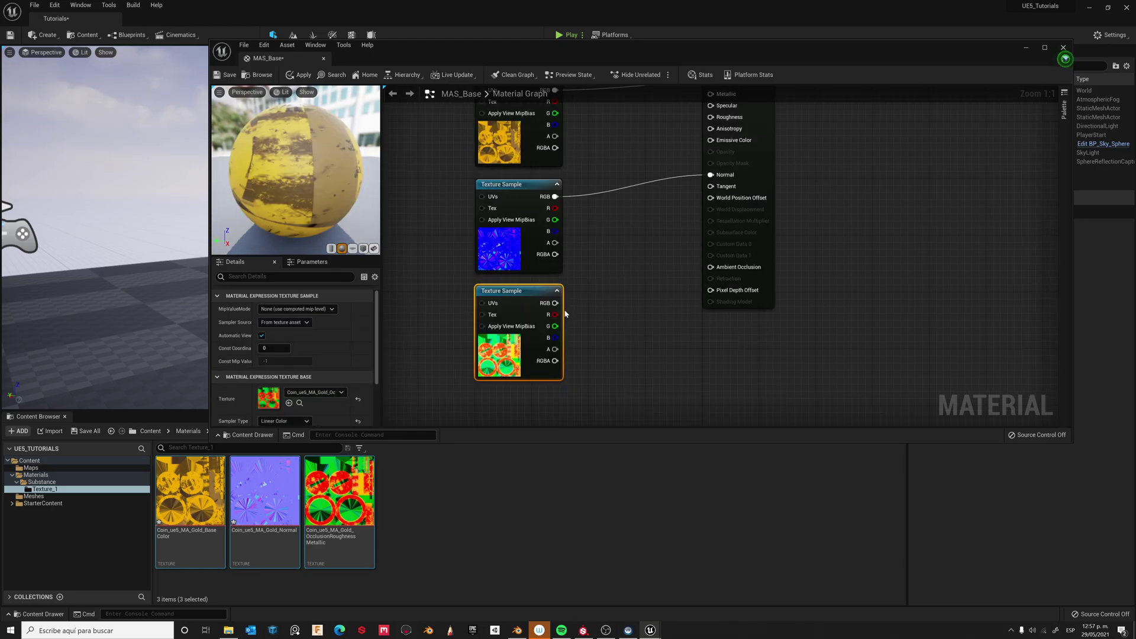
drag(556, 314, 710, 269)
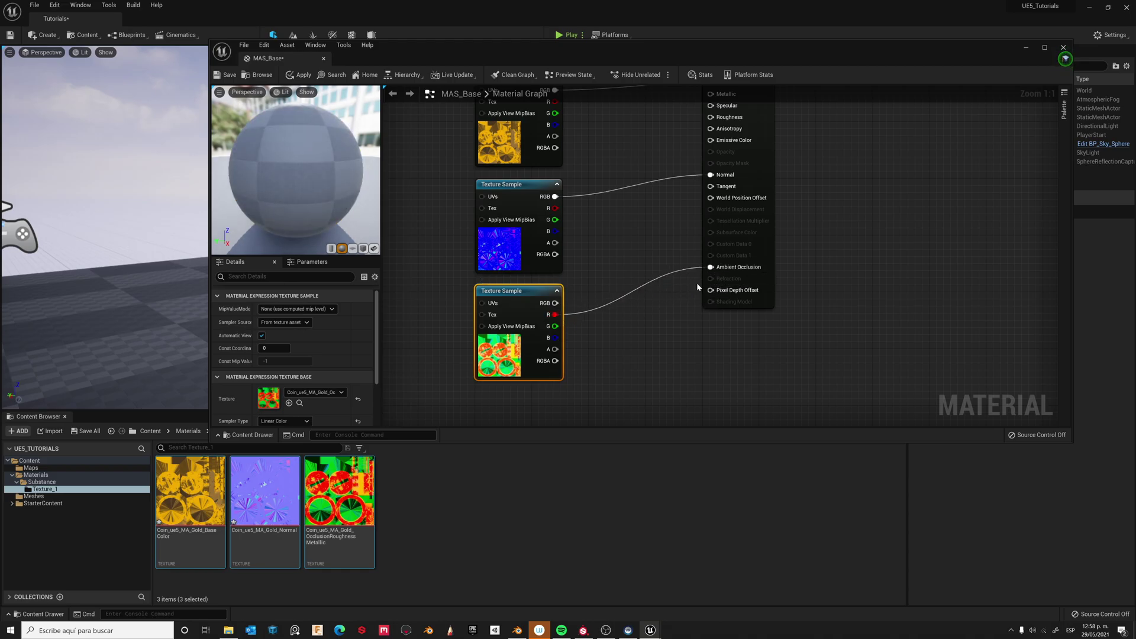
drag(555, 326, 710, 117)
scroll(688, 358, down, 2)
scroll(677, 201, up, 1)
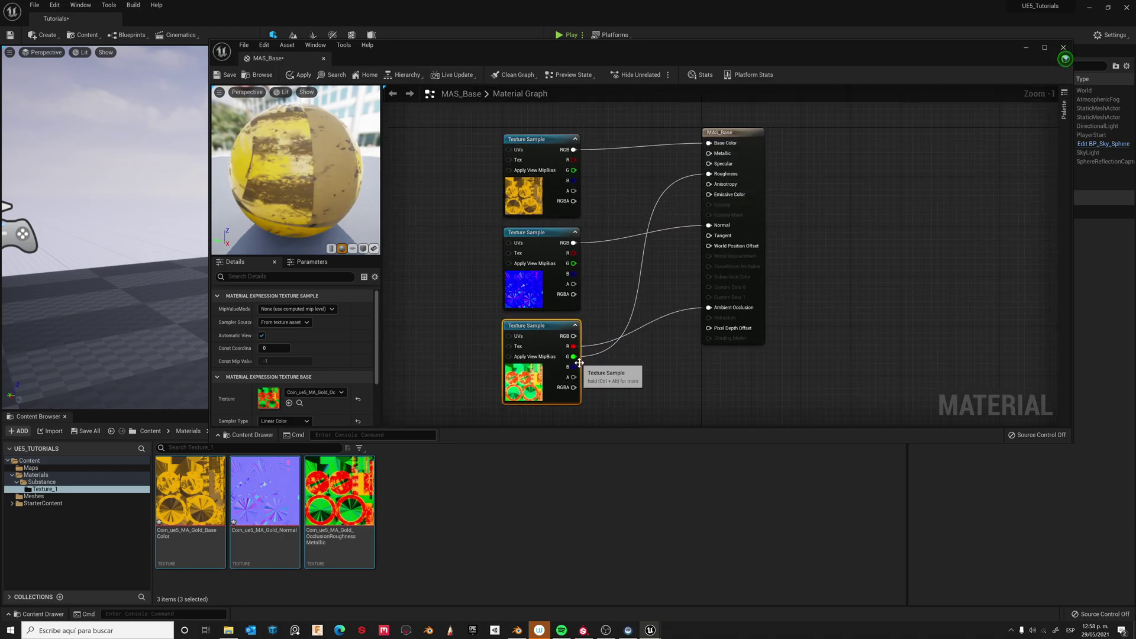
drag(573, 366, 709, 153)
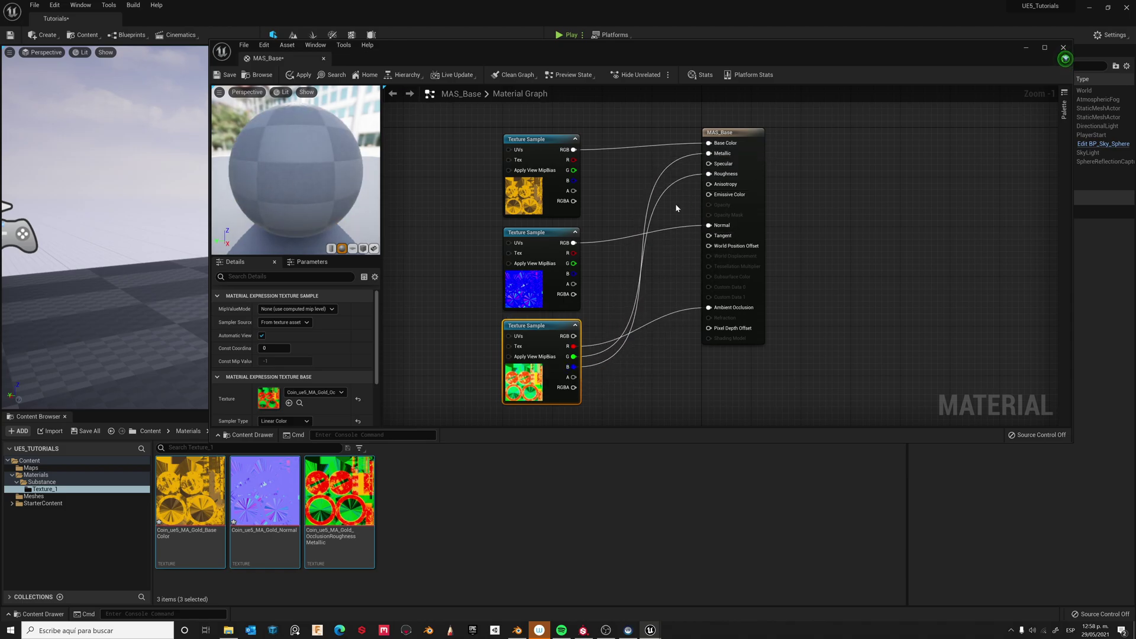
click(227, 76)
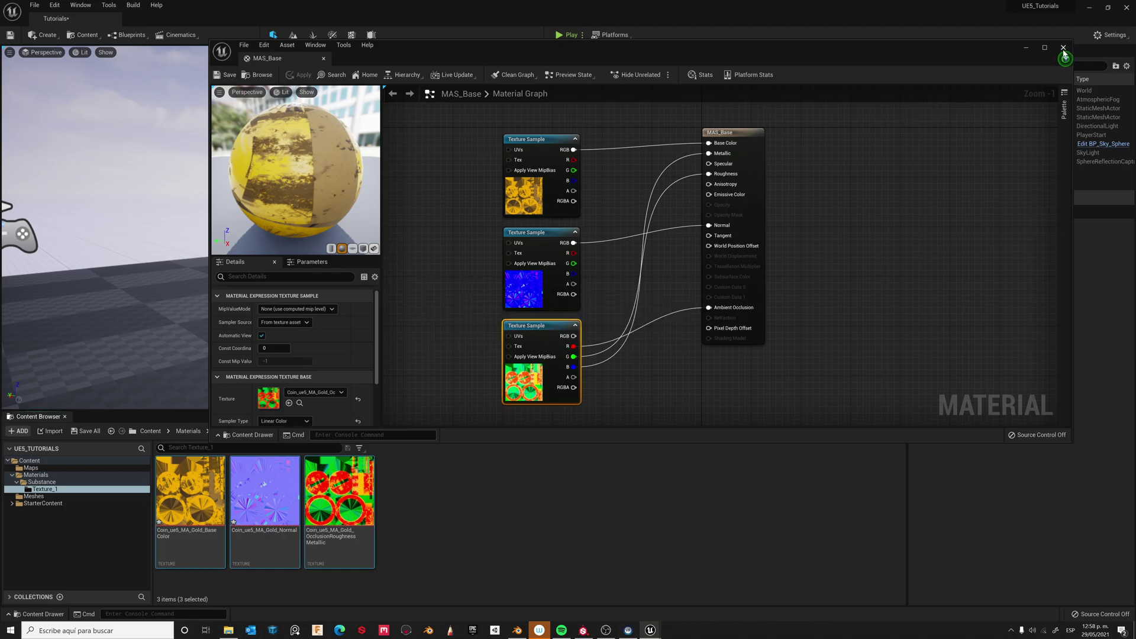
click(1063, 47)
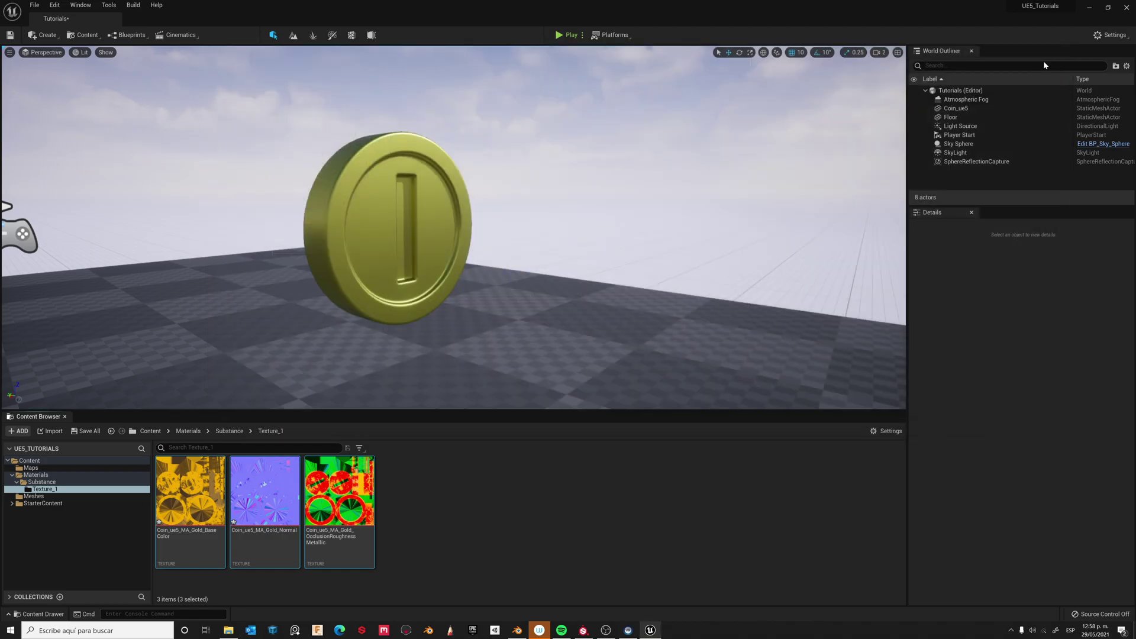
click(229, 431)
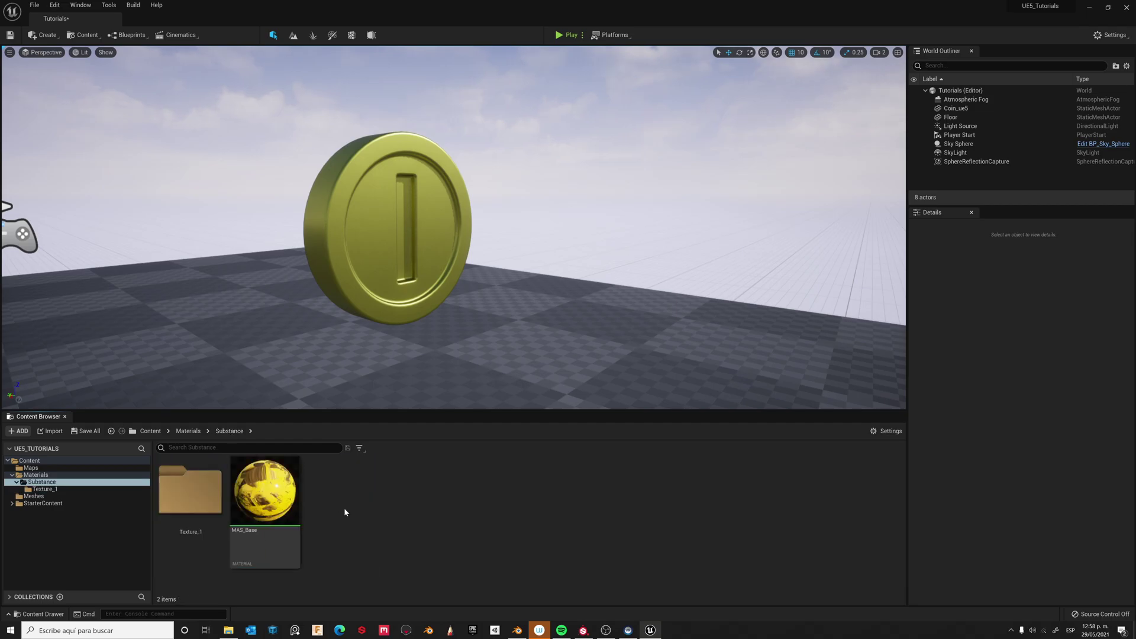
drag(264, 491, 447, 275)
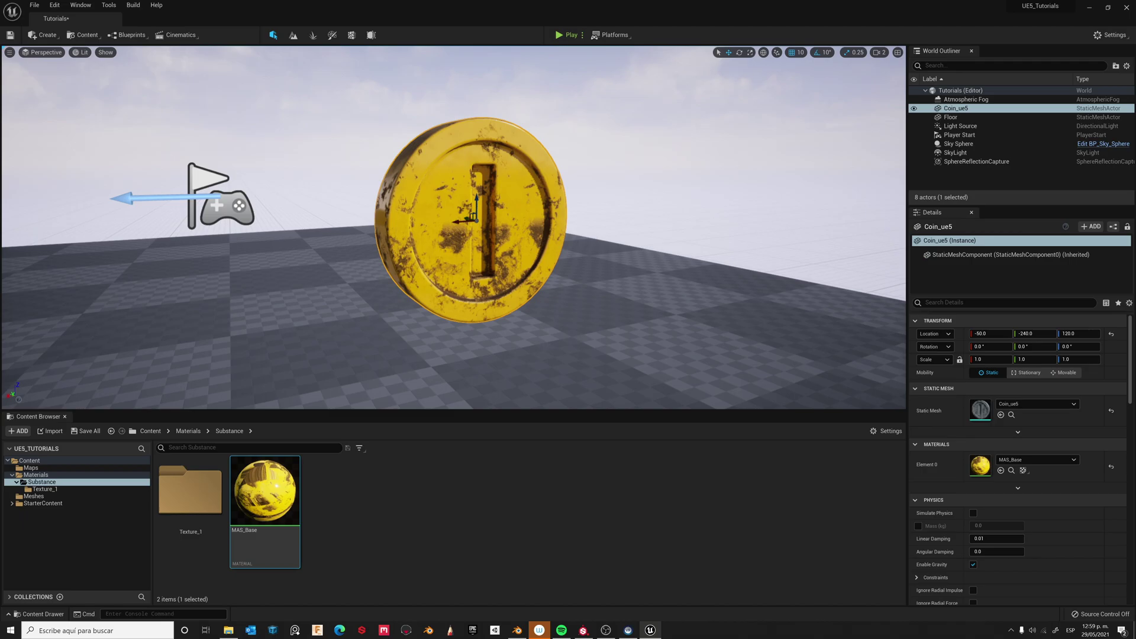
alt+drag(592, 263, 661, 263)
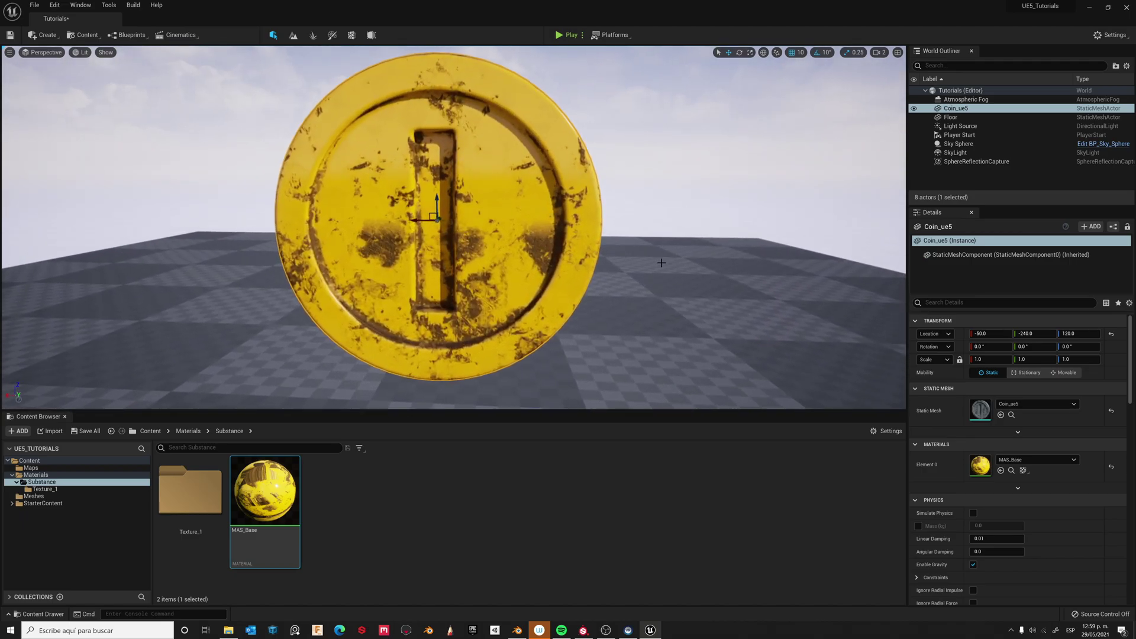
click(747, 186)
alt+drag(541, 258, 440, 258)
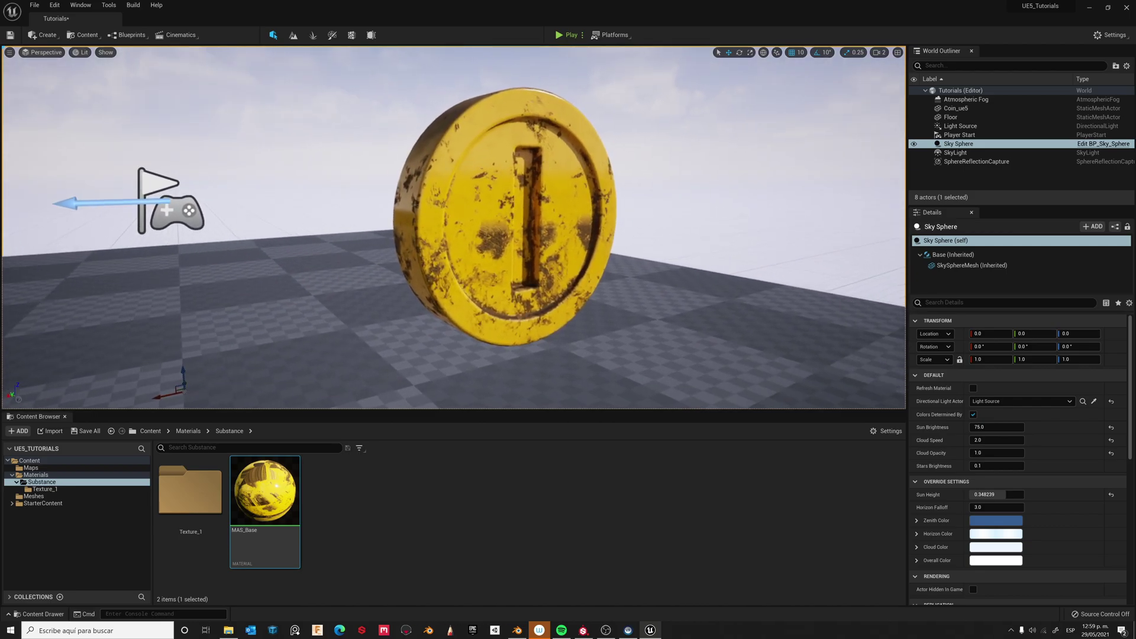
click(449, 540)
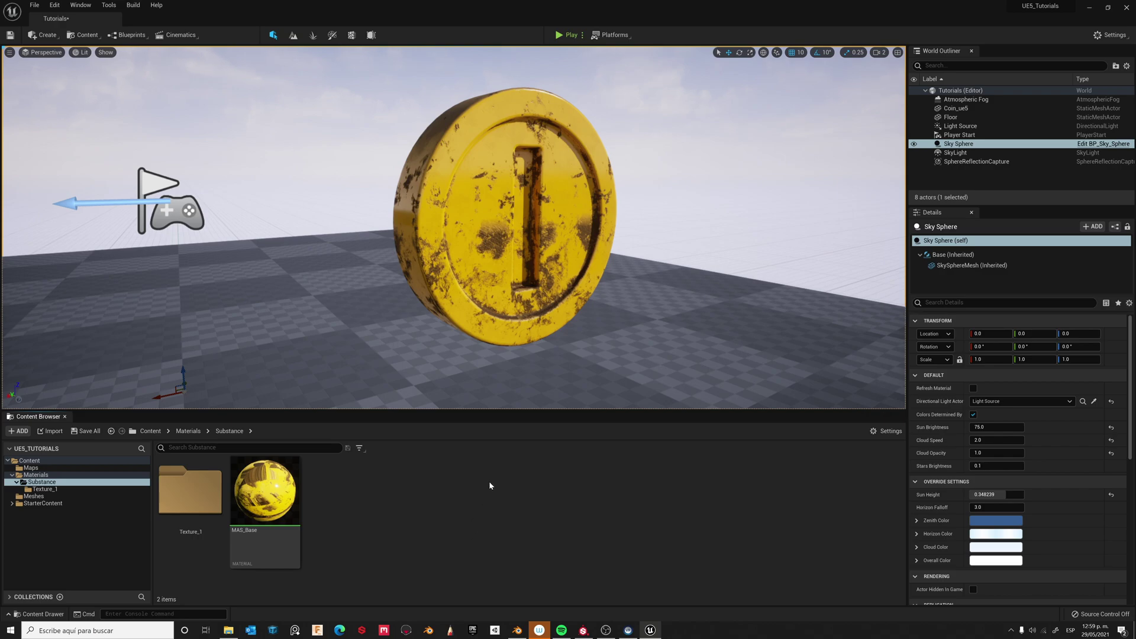
Step: Open MAS_Base and convert the base colour texture sample into a parameter named Base Color
double_click(277, 491)
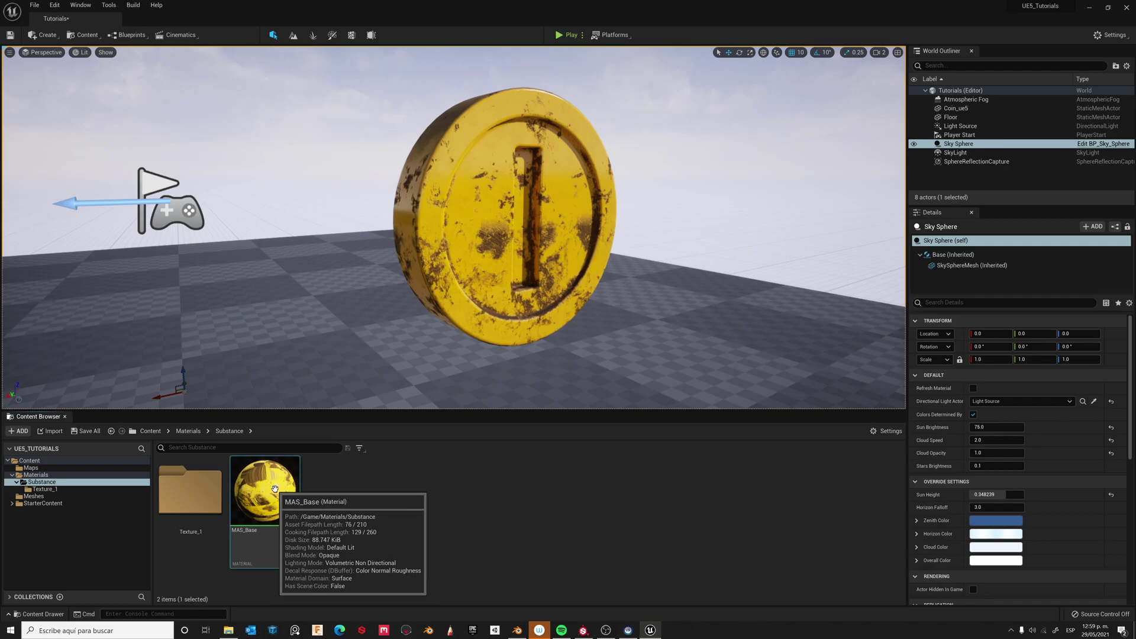
scroll(525, 304, down, 5)
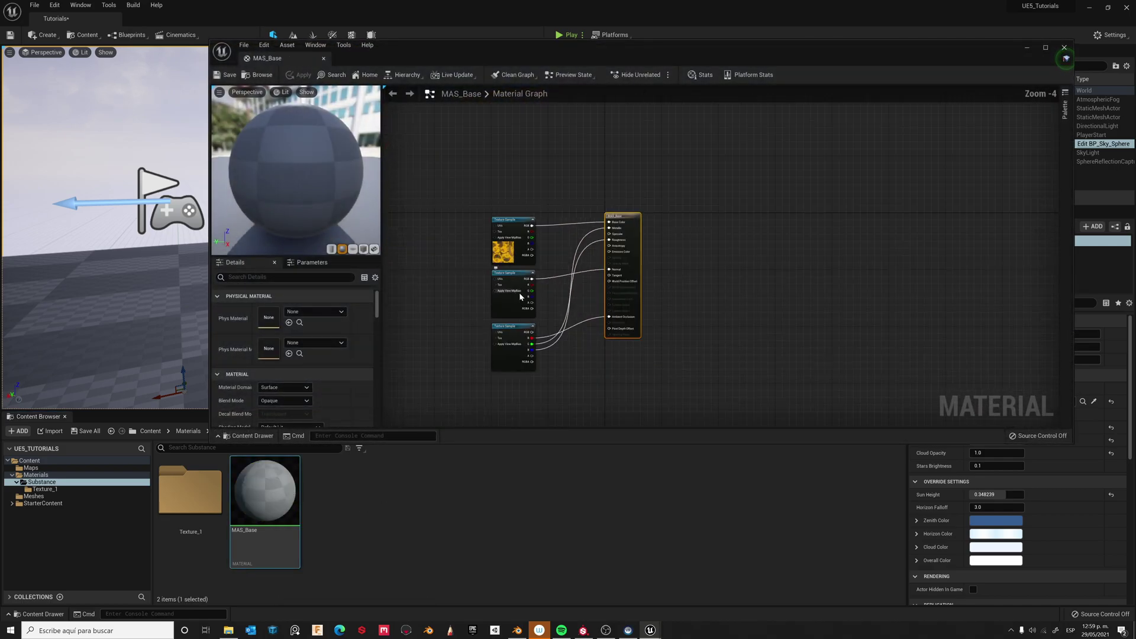
scroll(525, 304, up, 3)
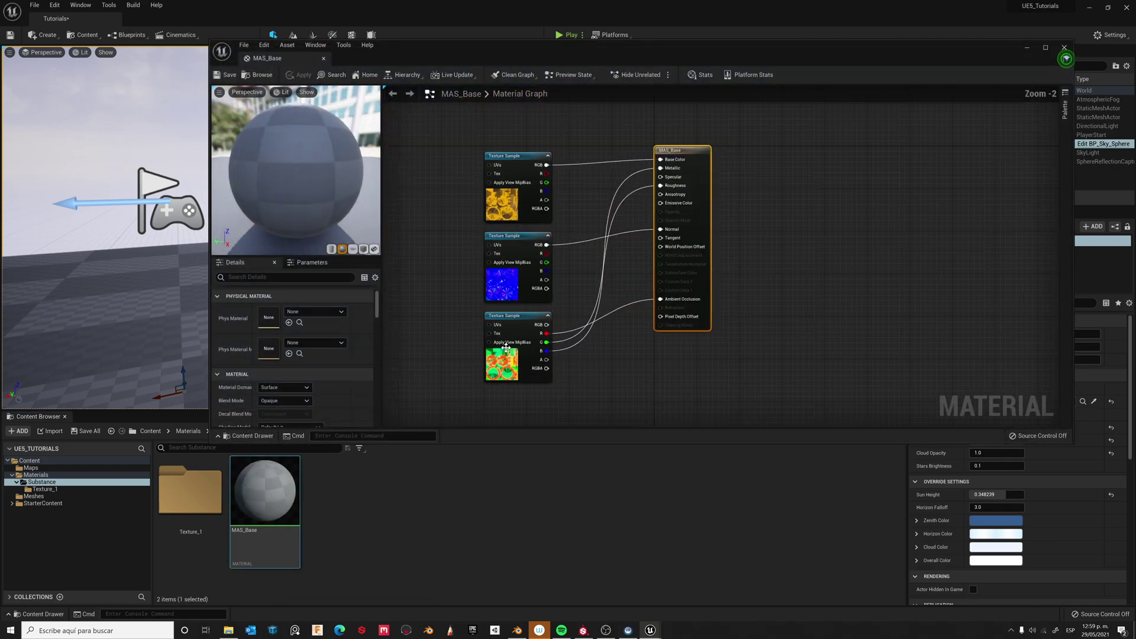
click(515, 159)
right_click(515, 158)
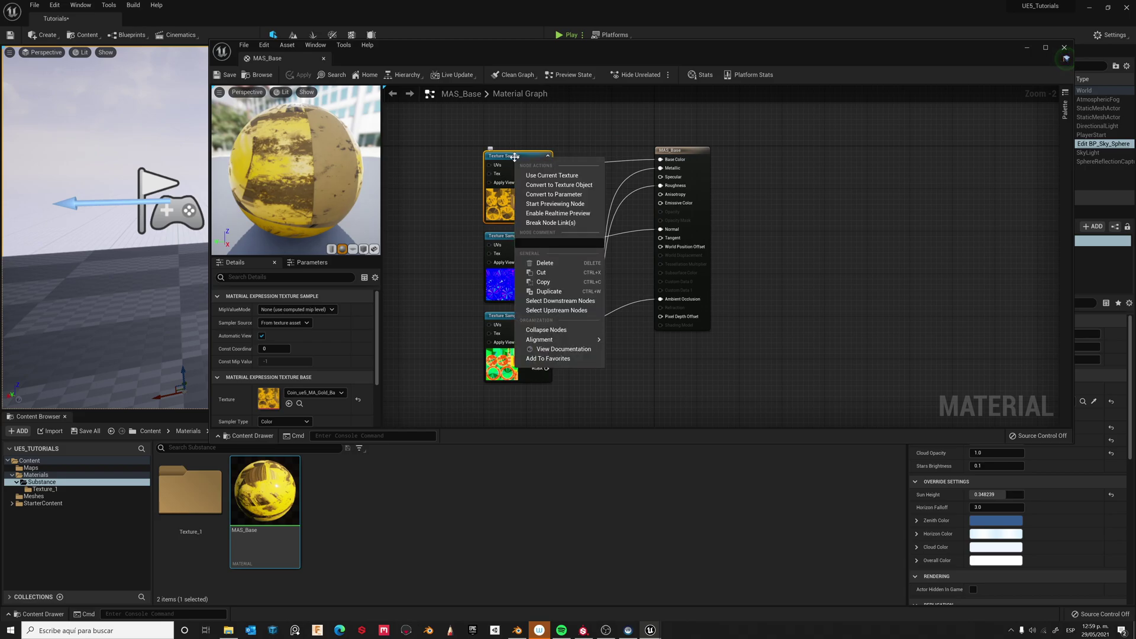
click(553, 194)
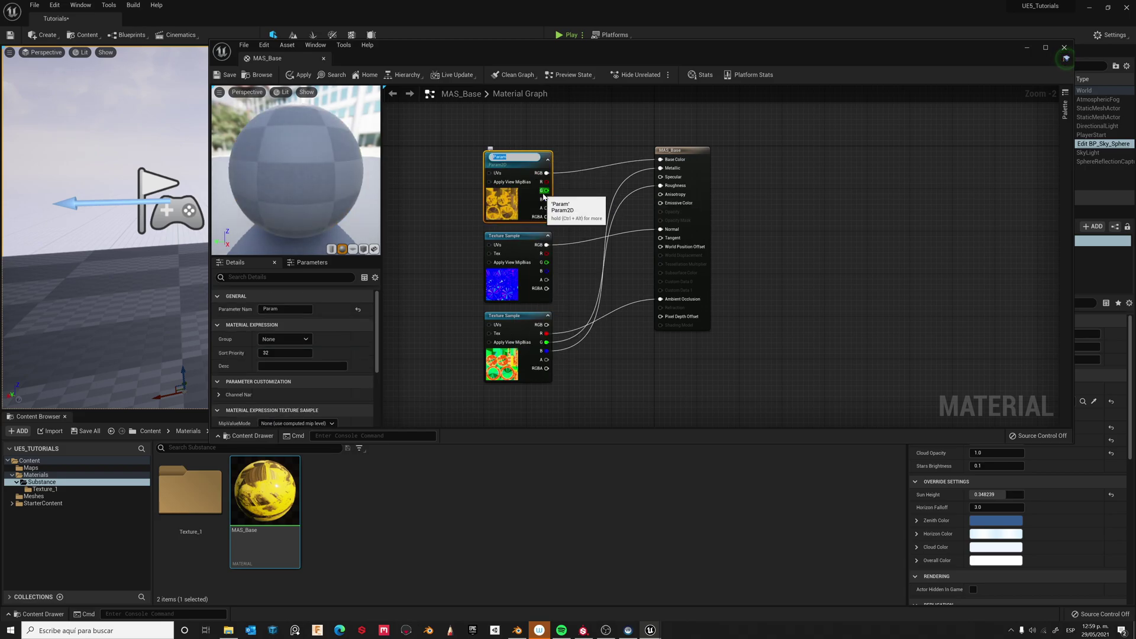
key(BackSpace)
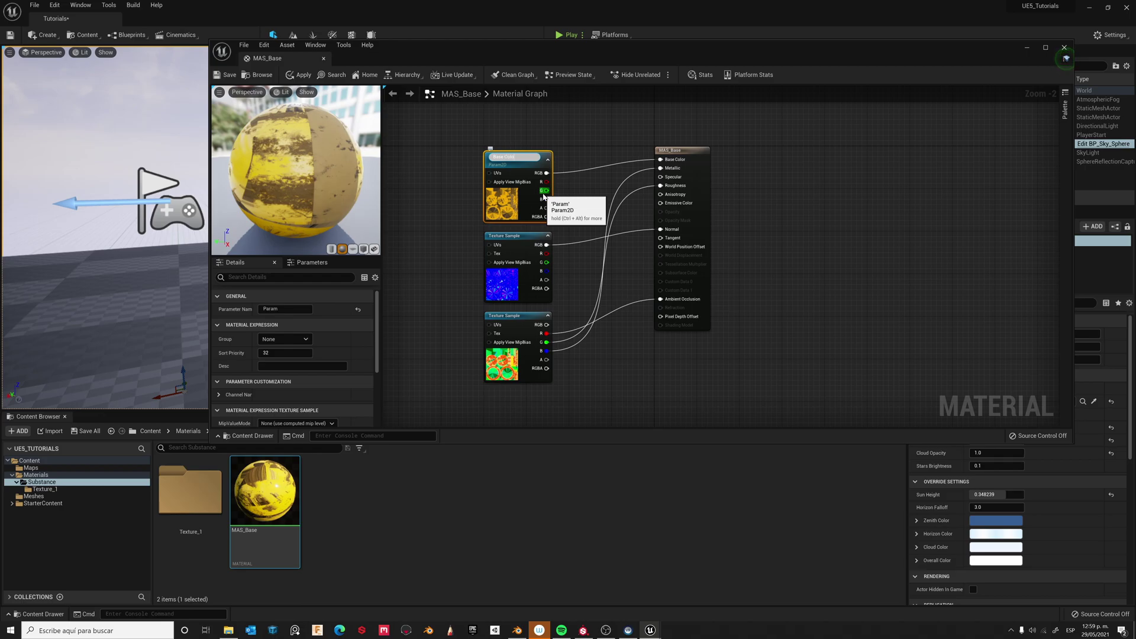
key(Return)
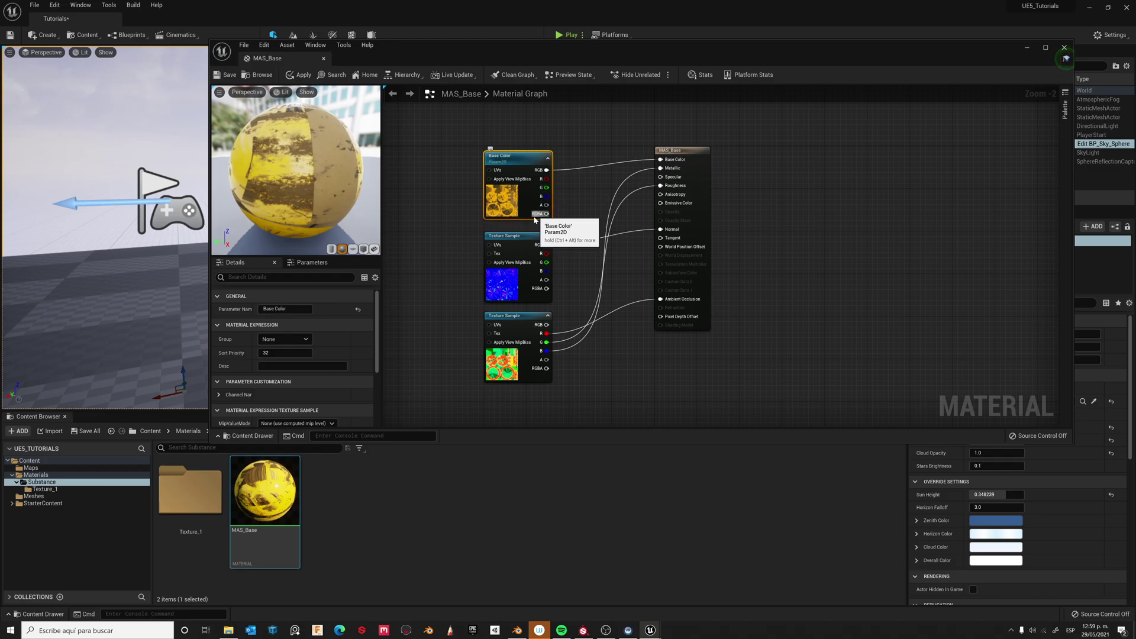
Step: Convert the normal map texture sample into a parameter named Normal
click(510, 236)
right_click(511, 236)
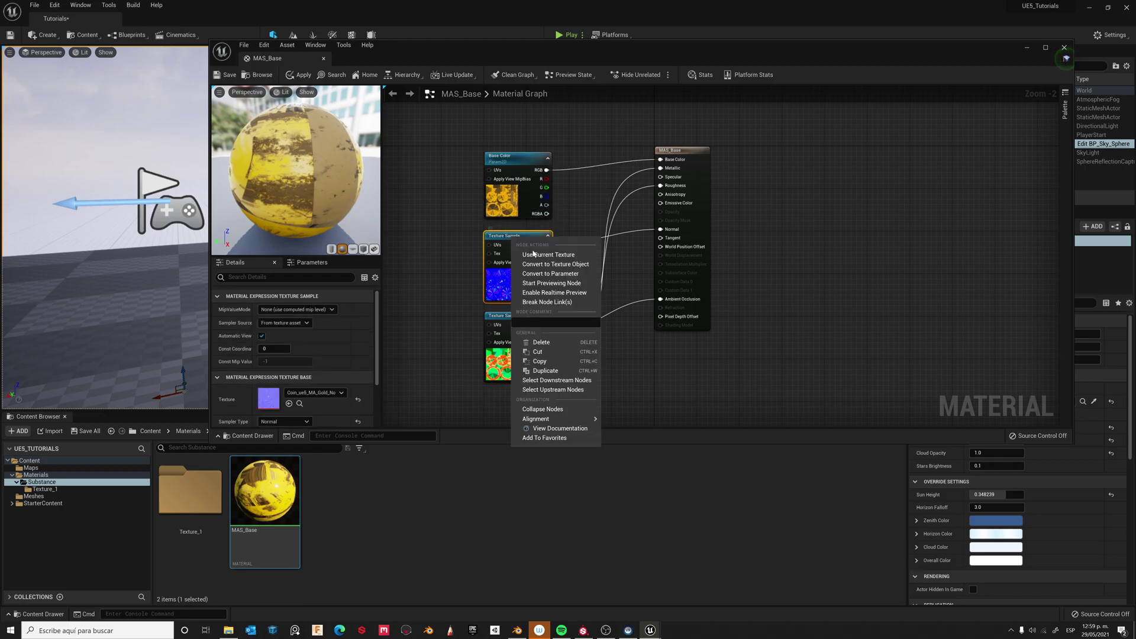
click(551, 273)
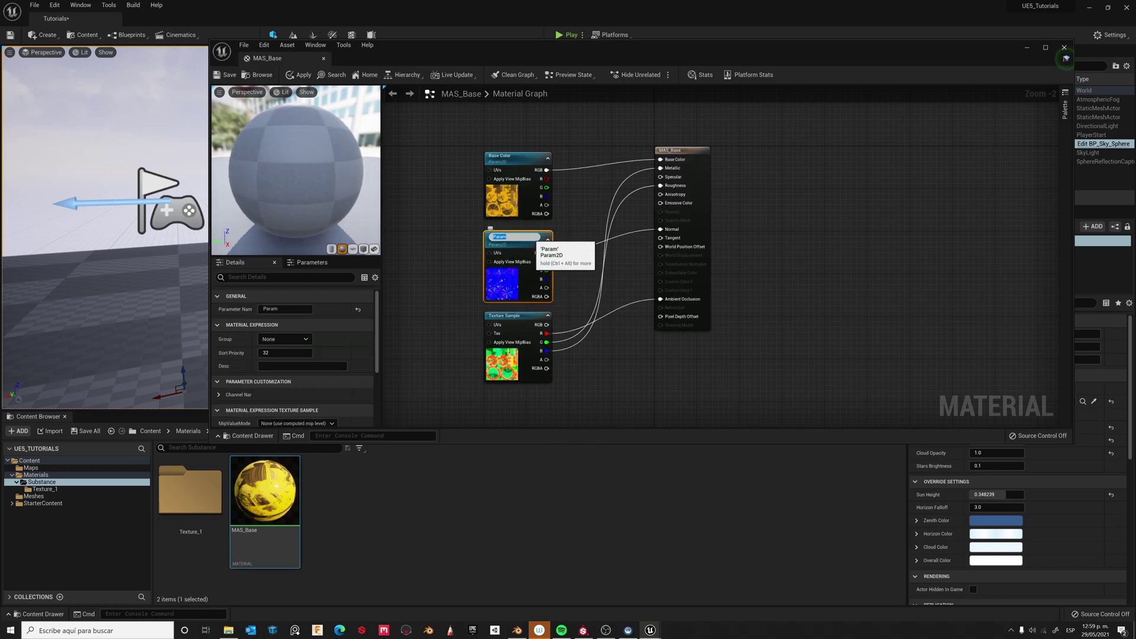
text(No)
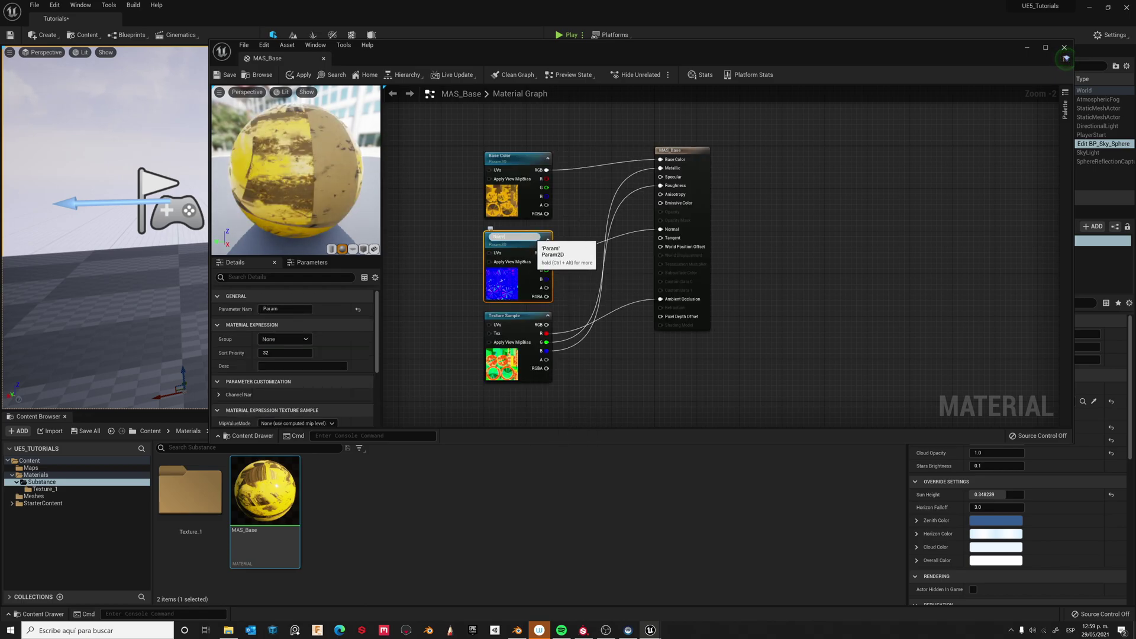
text(rmal)
key(Return)
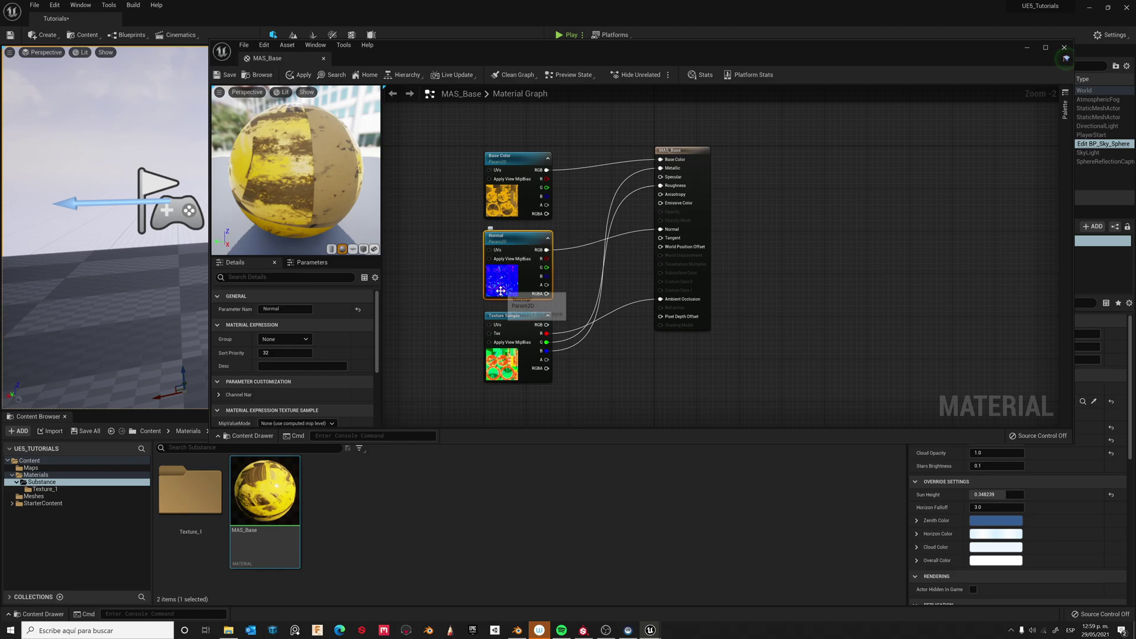
Step: Convert the packed mask texture sample into a parameter named ORM and apply the material changes
click(513, 318)
right_click(512, 318)
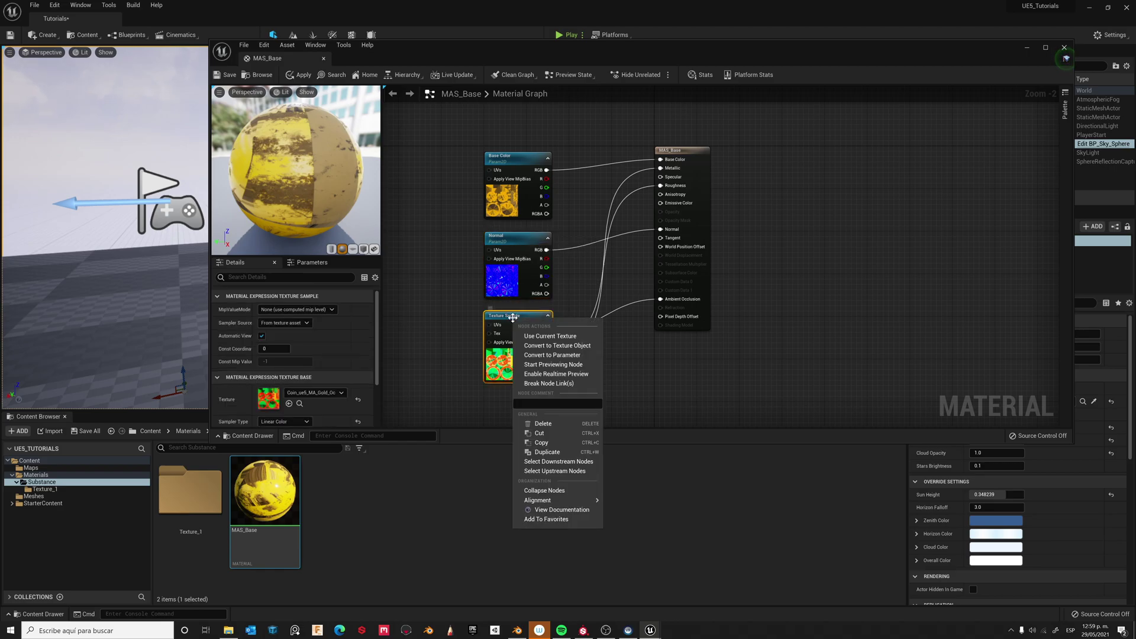
click(555, 355)
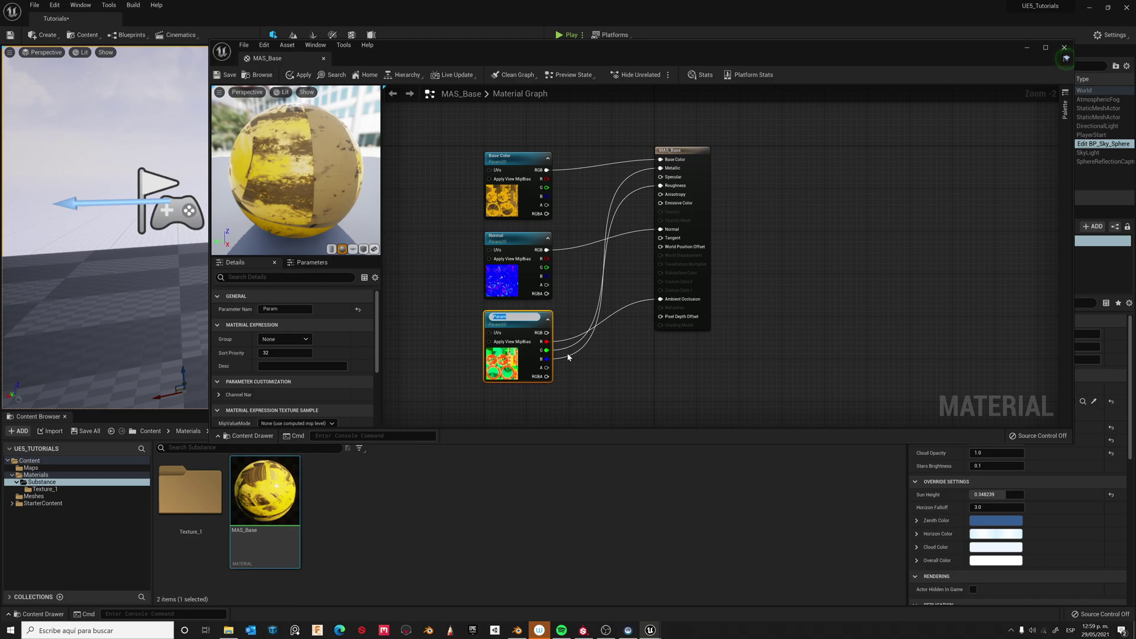
text(al)
key(Return)
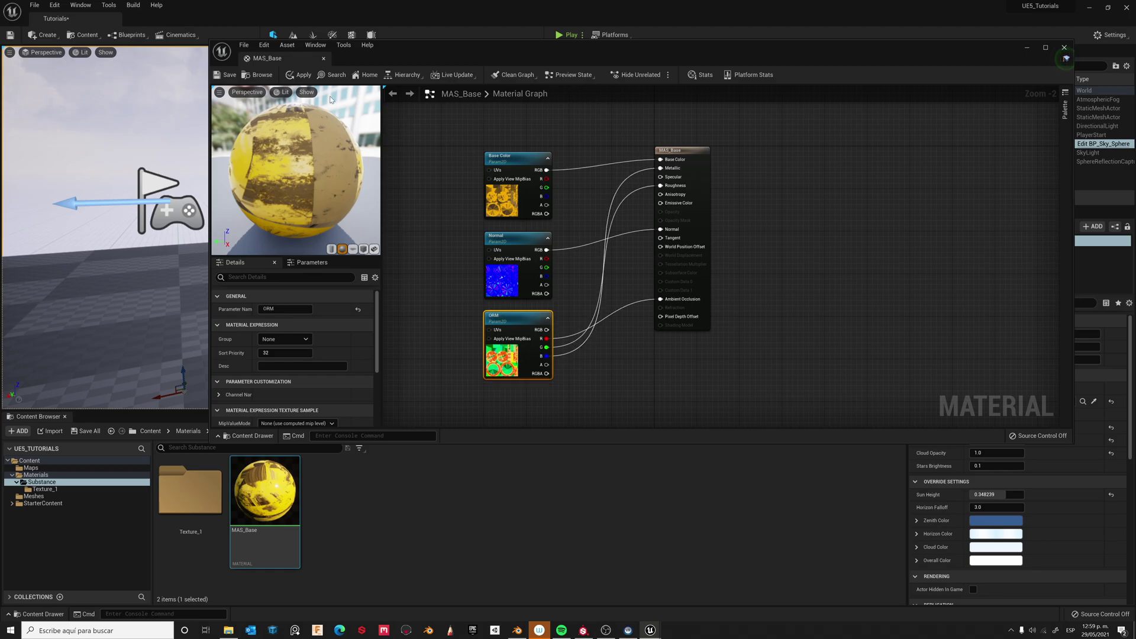
click(300, 74)
Step: Create a material instance of MAS_Base named MAS_Yellow_Inst
click(1064, 47)
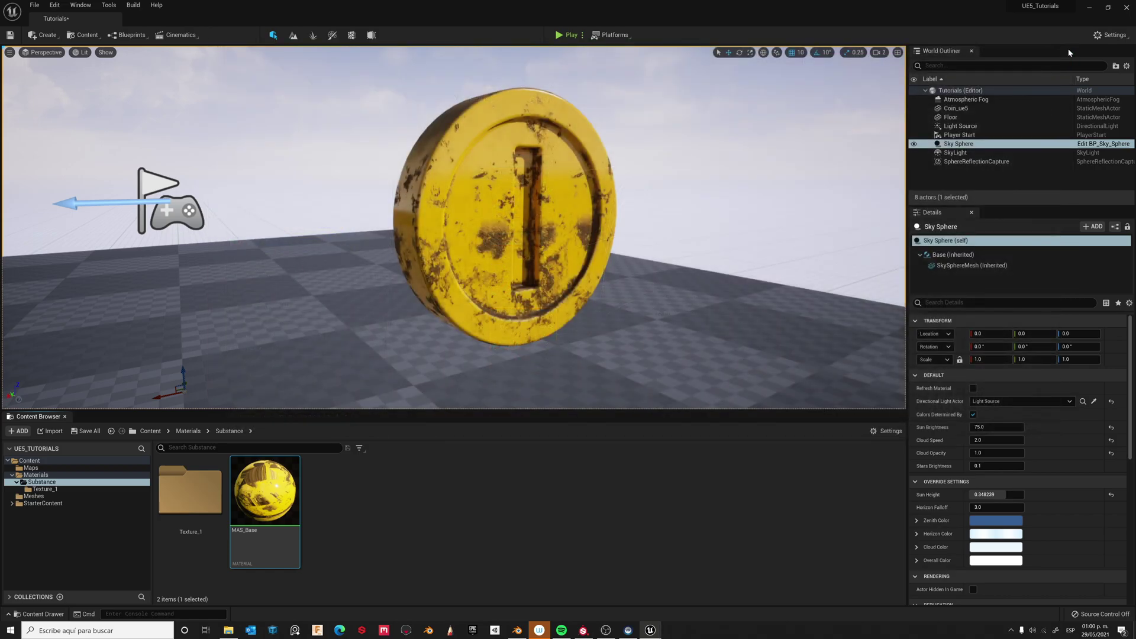
right_click(269, 497)
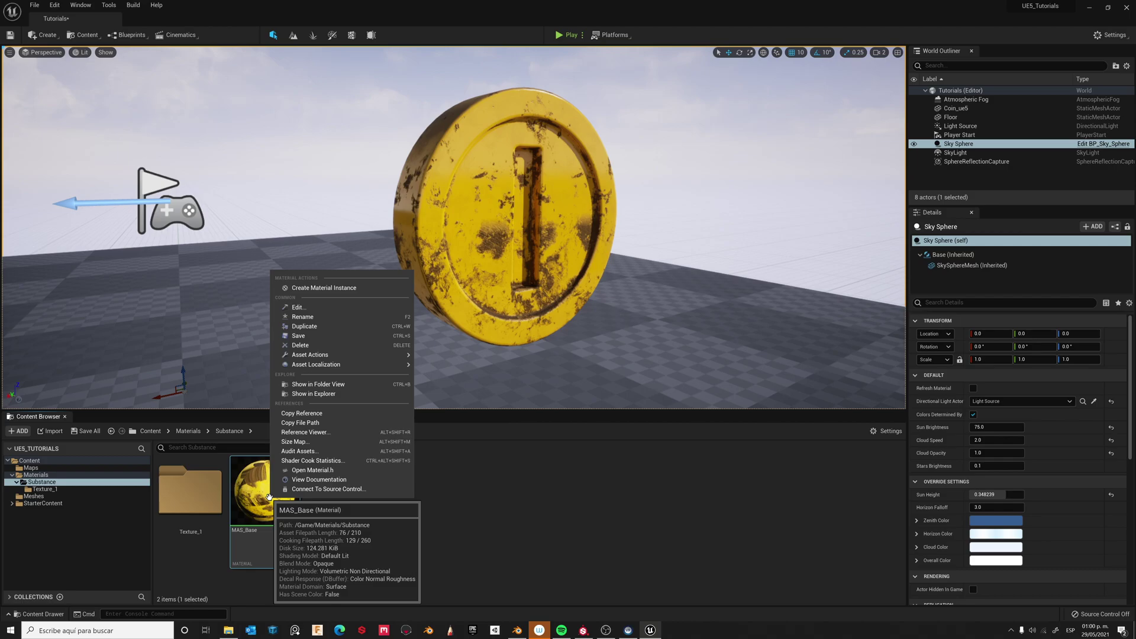
click(332, 288)
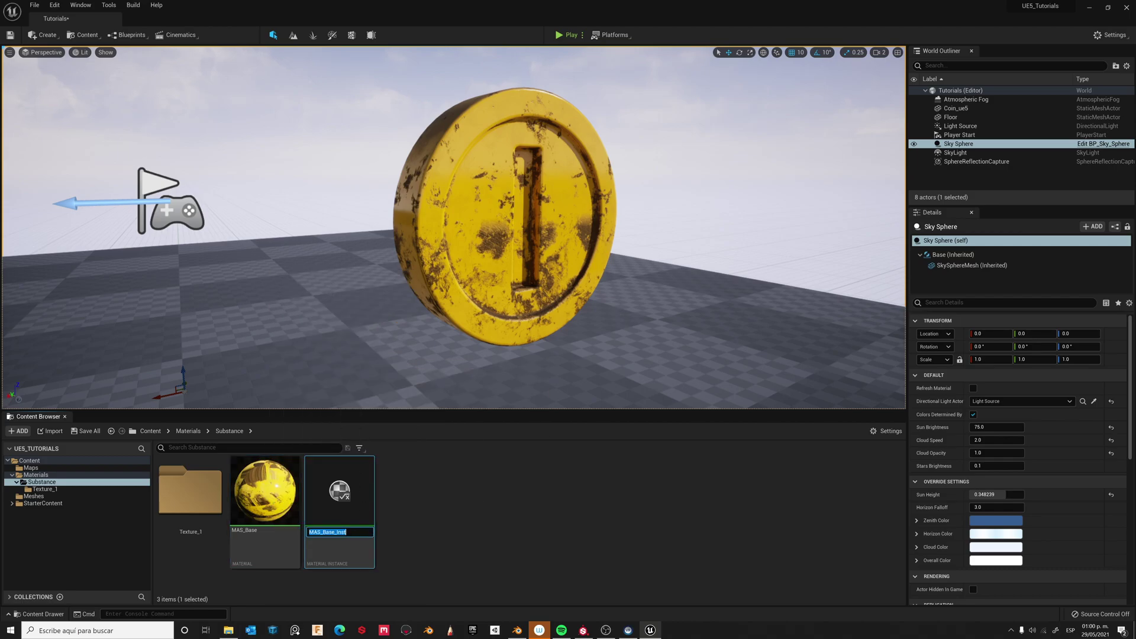
double_click(325, 532)
text(Yellow)
key(Return)
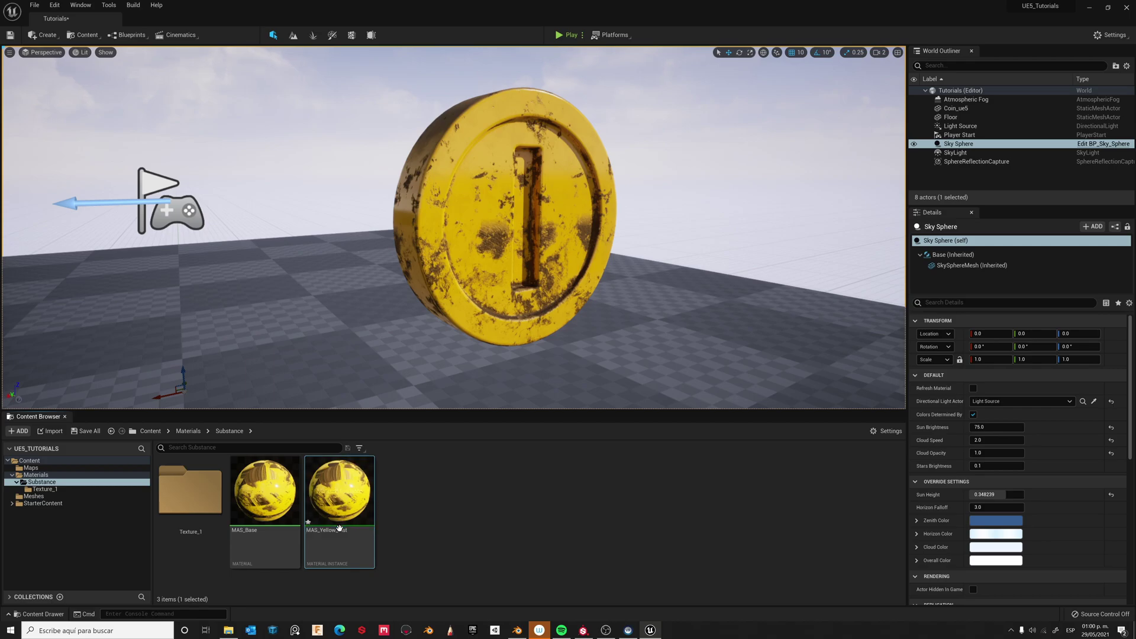
Step: Apply MAS_Yellow_Inst to the coin and enable its Base Color, Normal and ORM overrides
drag(341, 497, 468, 253)
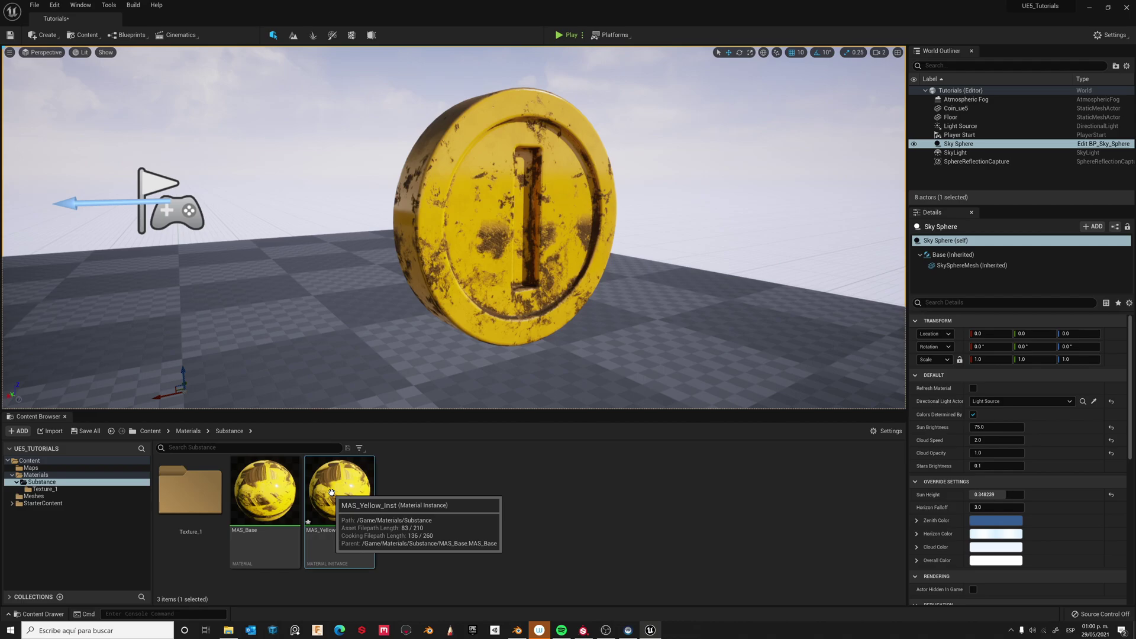
double_click(356, 537)
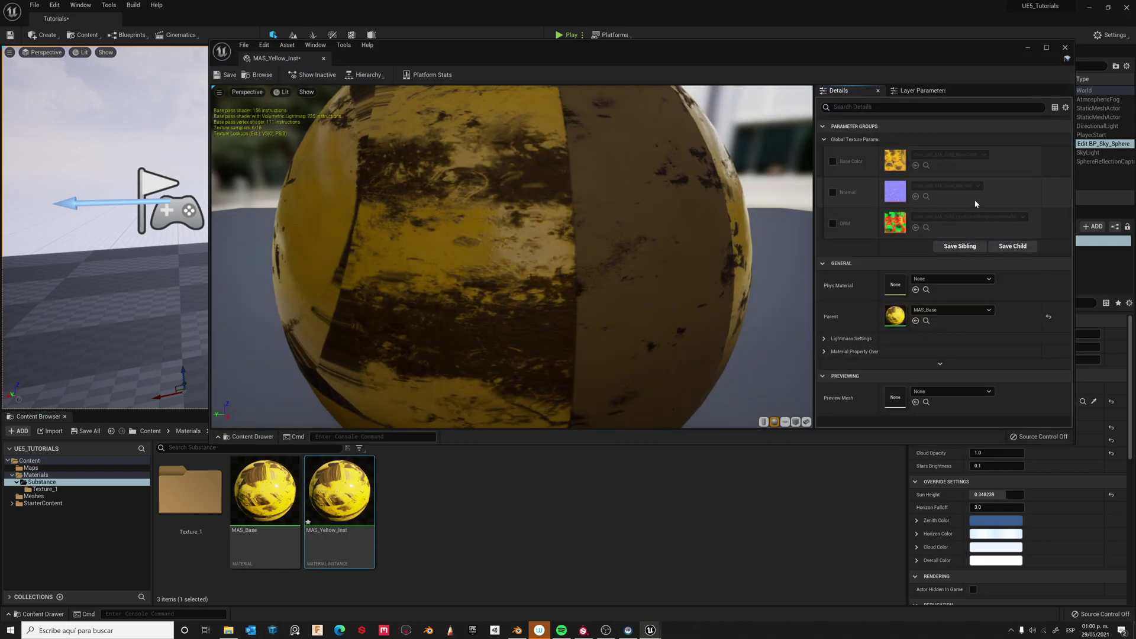
click(833, 161)
click(832, 192)
click(832, 223)
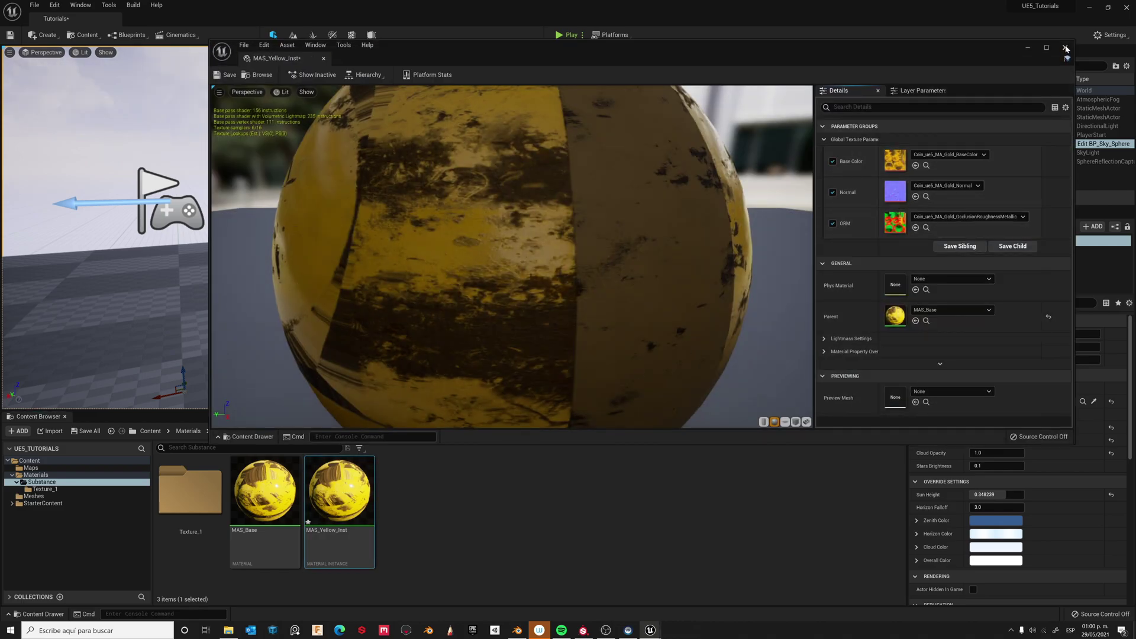
click(1065, 48)
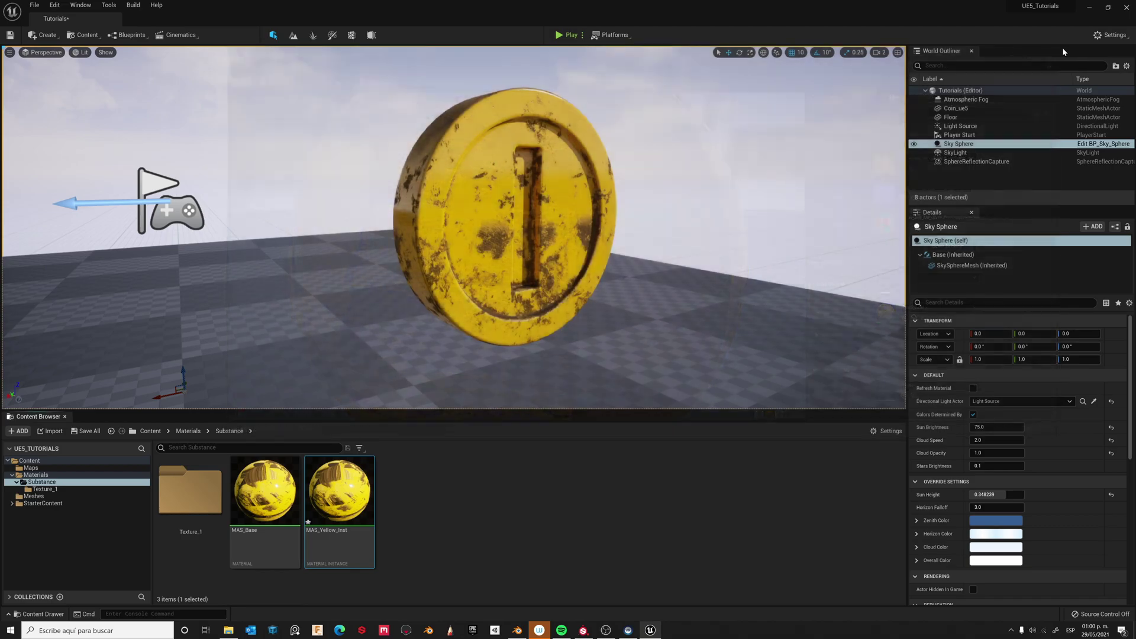
Step: Create a second material instance of MAS_Base named MAS_Steel_Inst
click(517, 497)
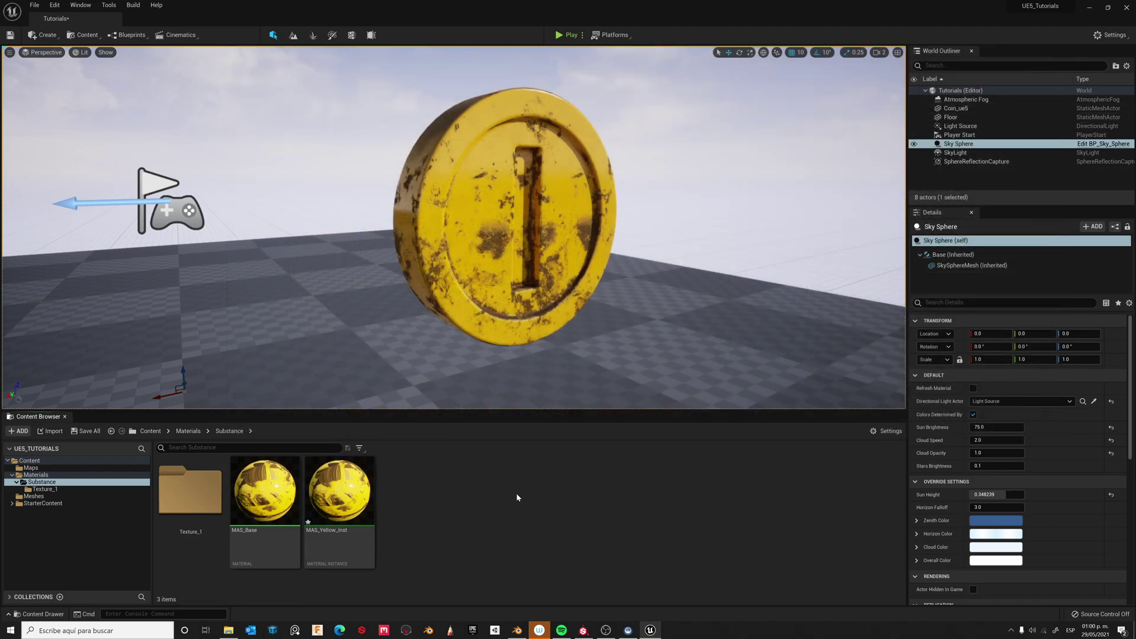
click(278, 502)
right_click(278, 501)
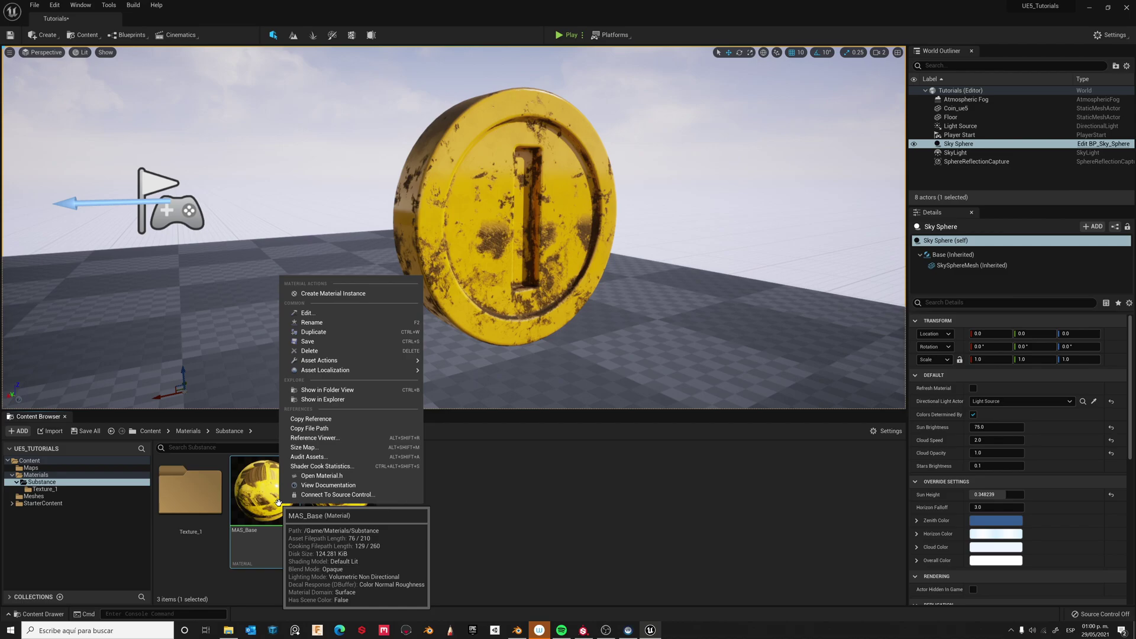
click(346, 296)
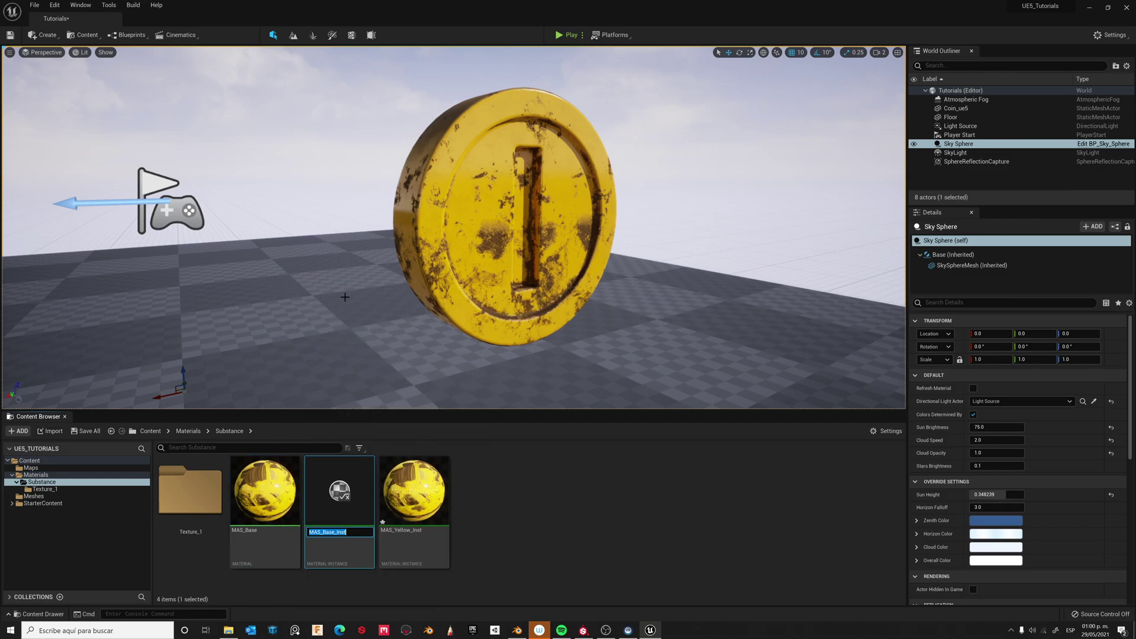
click(327, 532)
key(BackSpace)
key(BackSpace)
key(BackSpace)
key(BackSpace)
text(Steel)
key(Return)
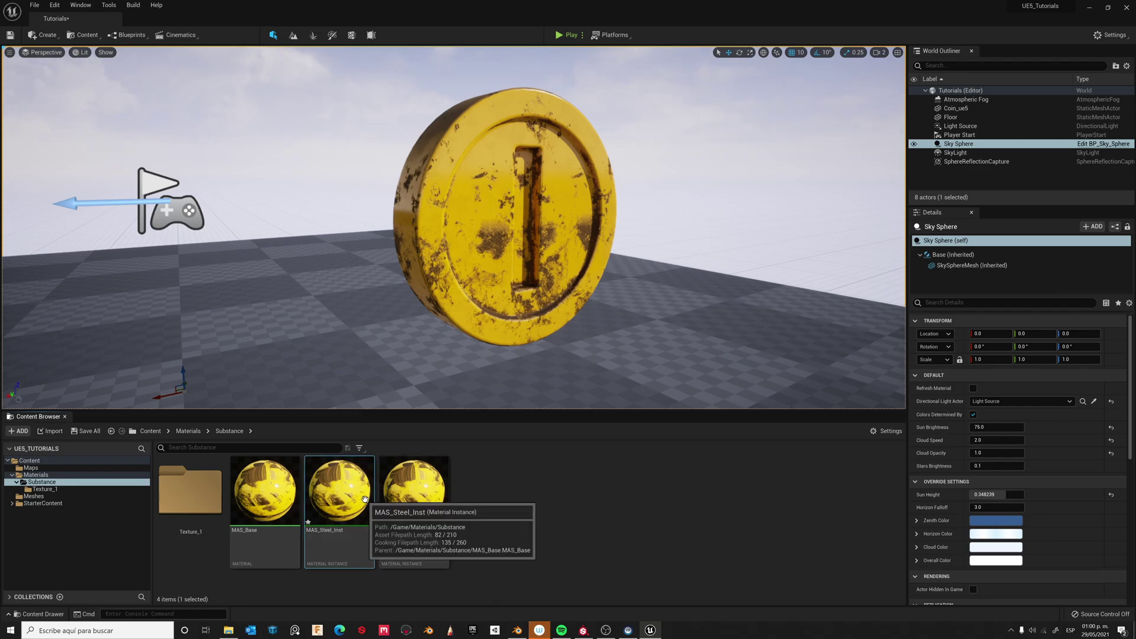
Step: Add a new folder named Texture_2 to the Substance folder
right_click(533, 507)
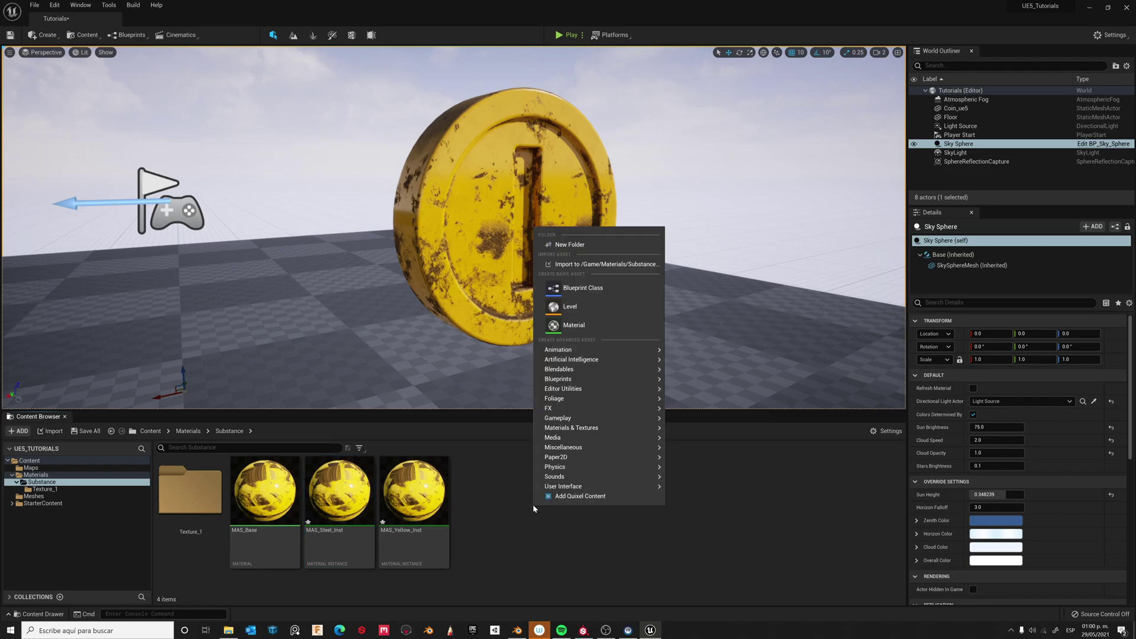
click(570, 244)
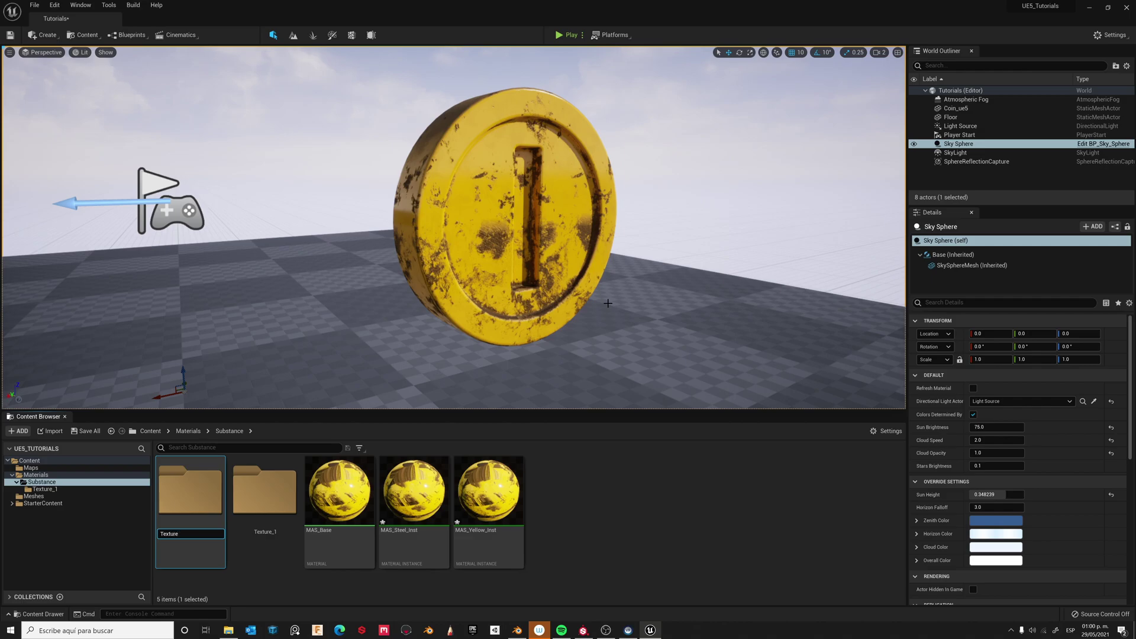
key(Return)
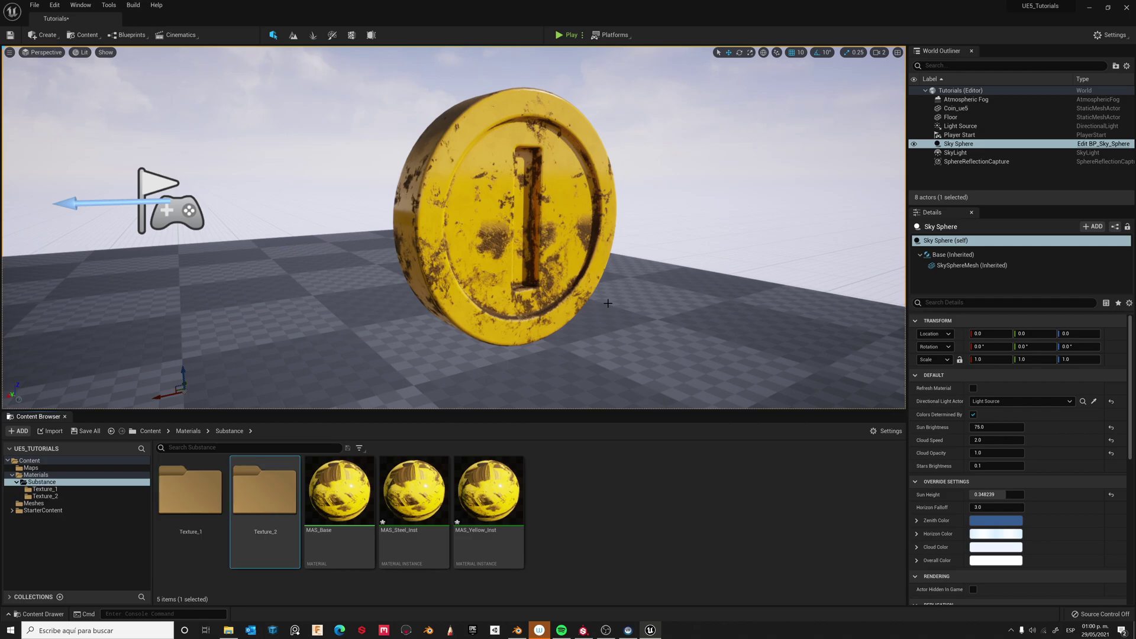
Step: Import the BaseColor, Normal and OcclusionRoughnessMetallic PNGs into the Texture_2 folder
double_click(269, 494)
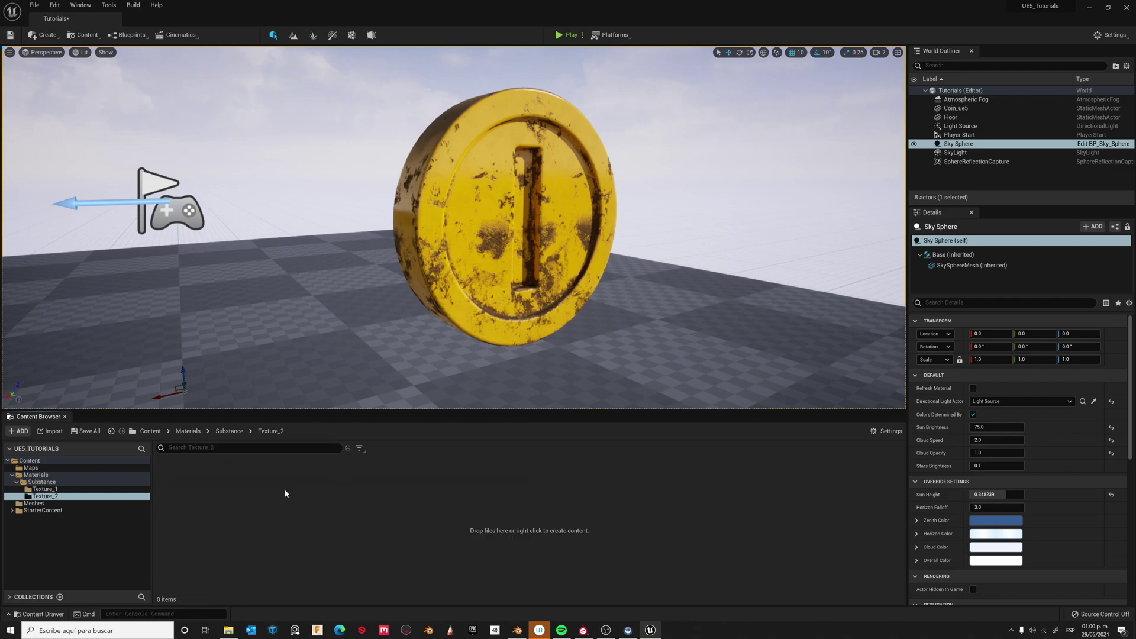
right_click(233, 490)
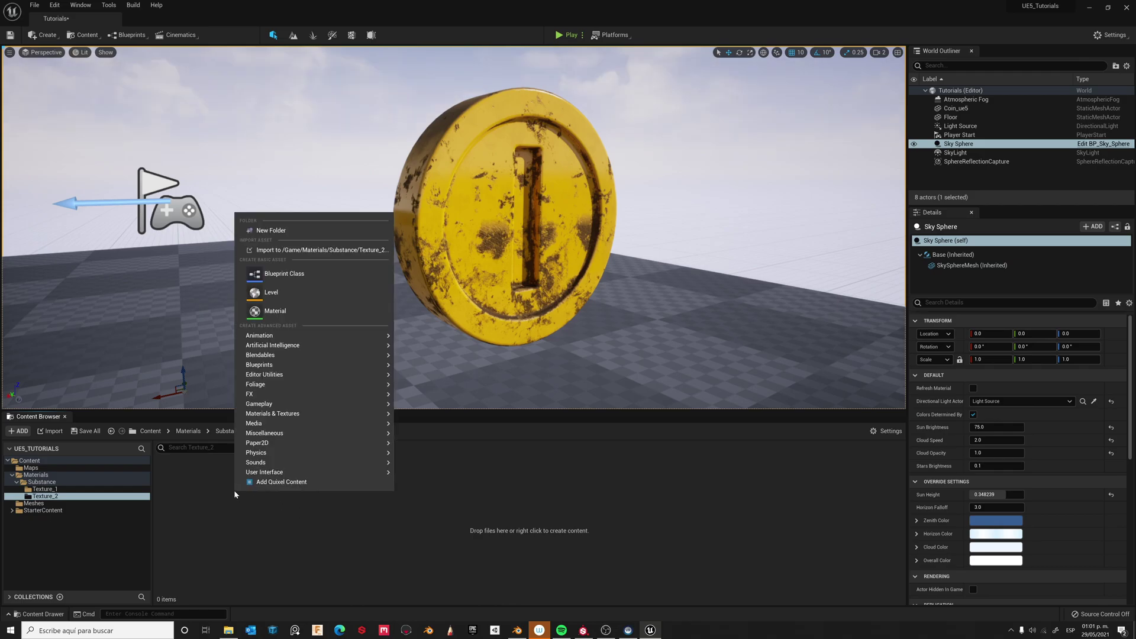
click(279, 255)
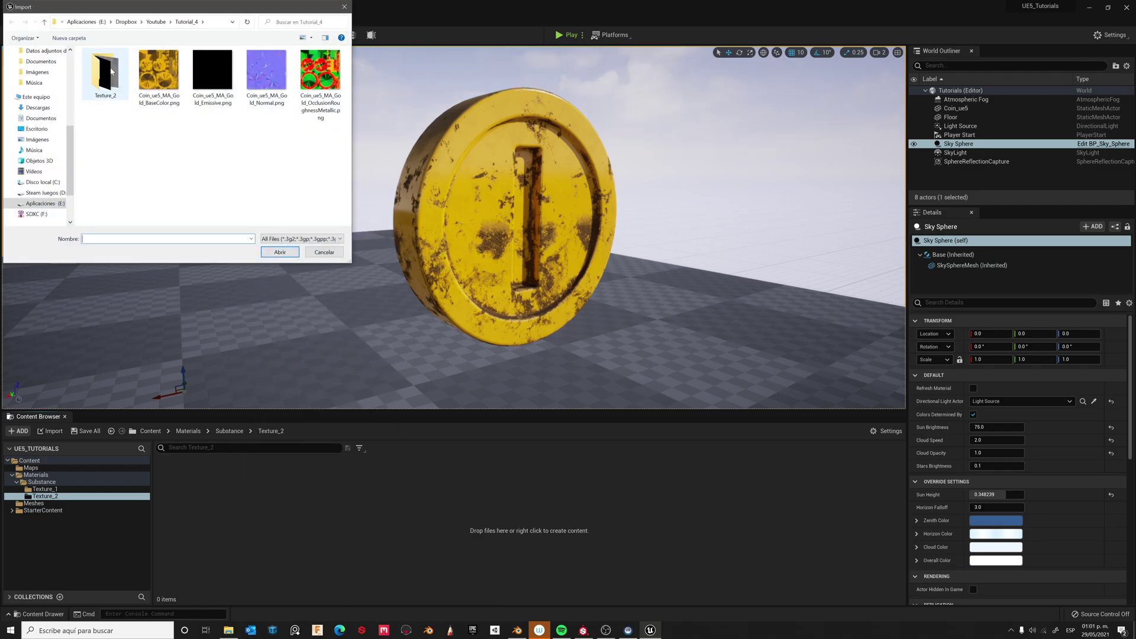
double_click(116, 88)
click(117, 90)
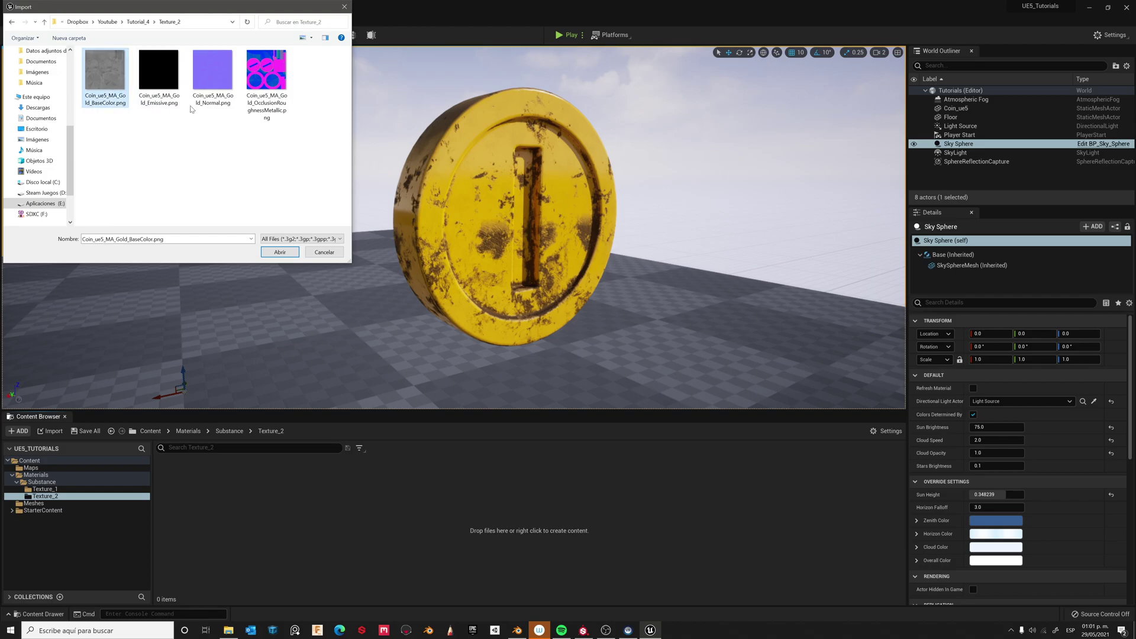
ctrl+click(212, 74)
ctrl+click(266, 74)
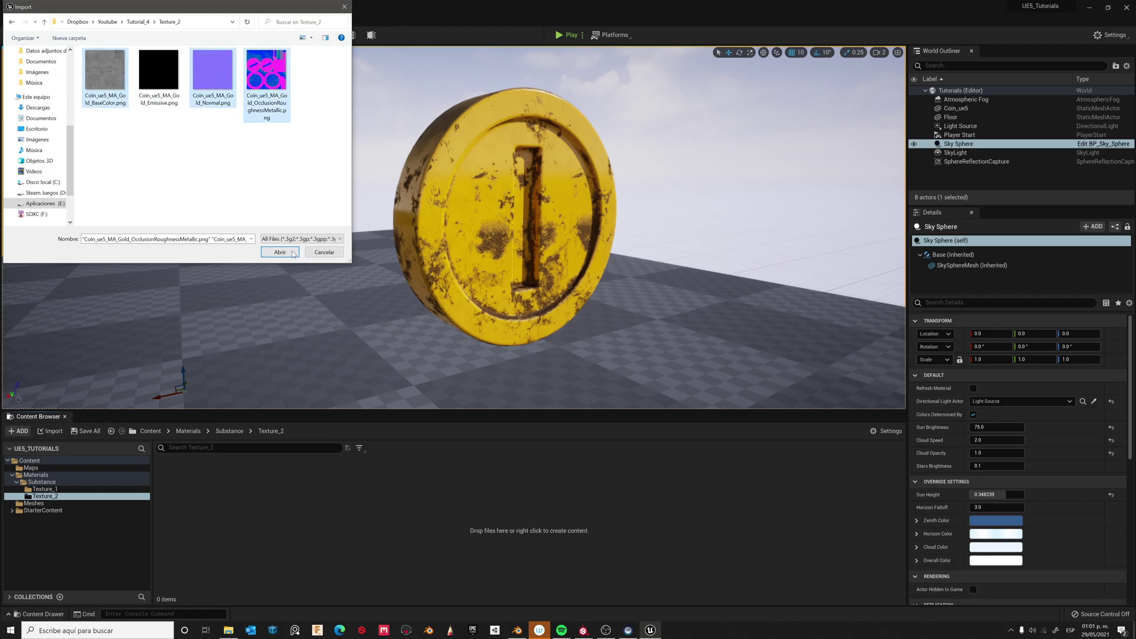
click(279, 252)
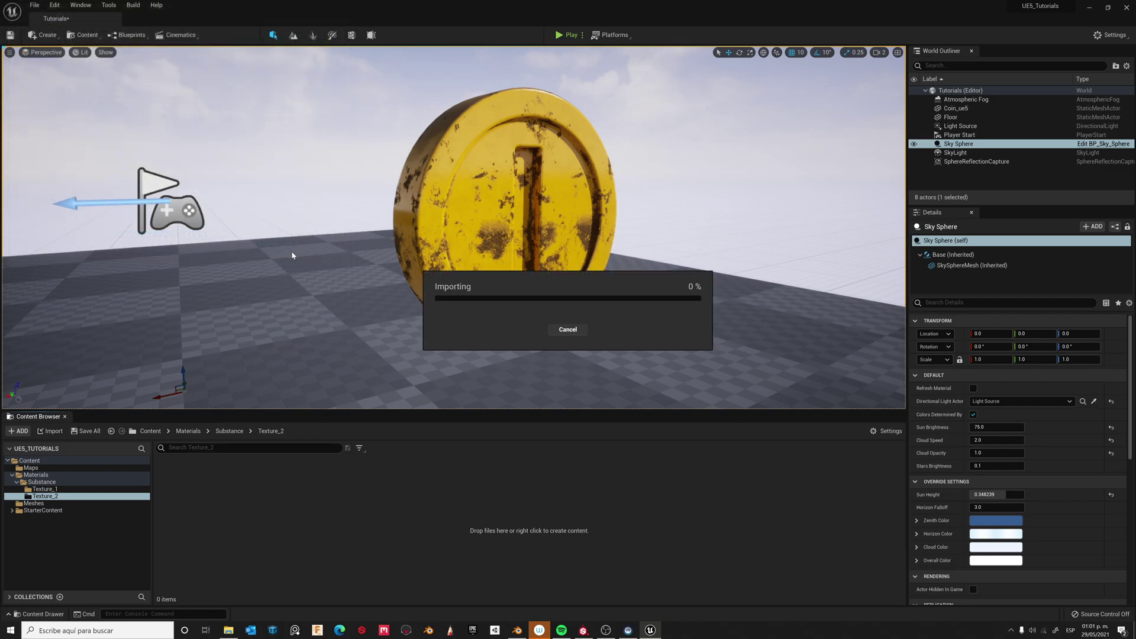
Step: Preview the three imported Texture_2 maps, then return to the Substance folder
click(529, 515)
double_click(189, 491)
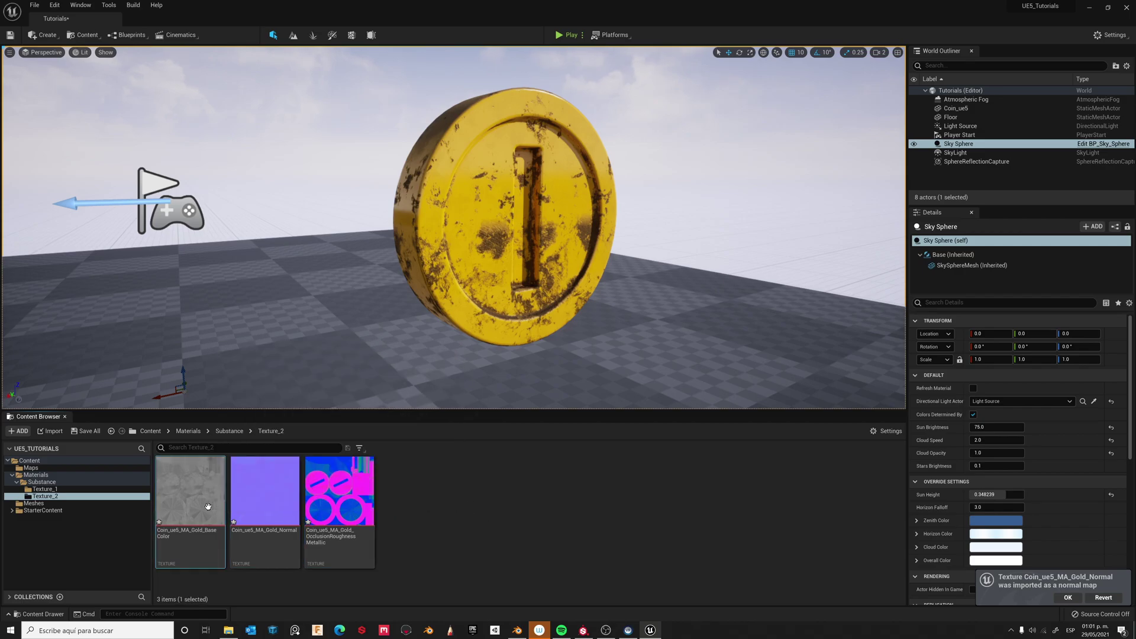
click(1067, 47)
double_click(264, 491)
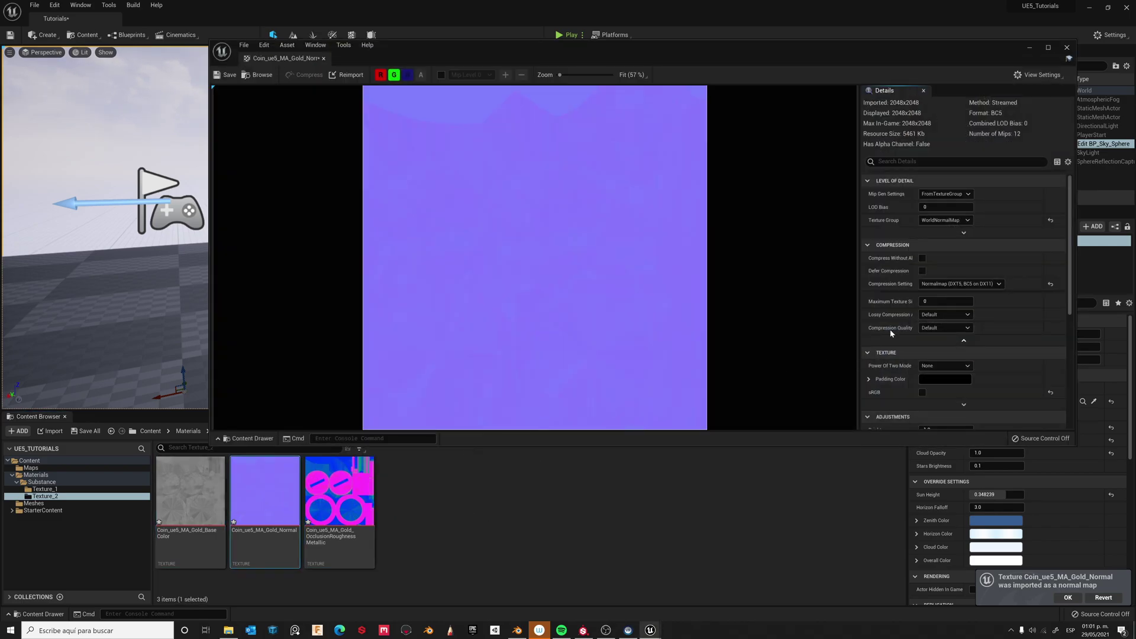
click(1067, 47)
double_click(339, 491)
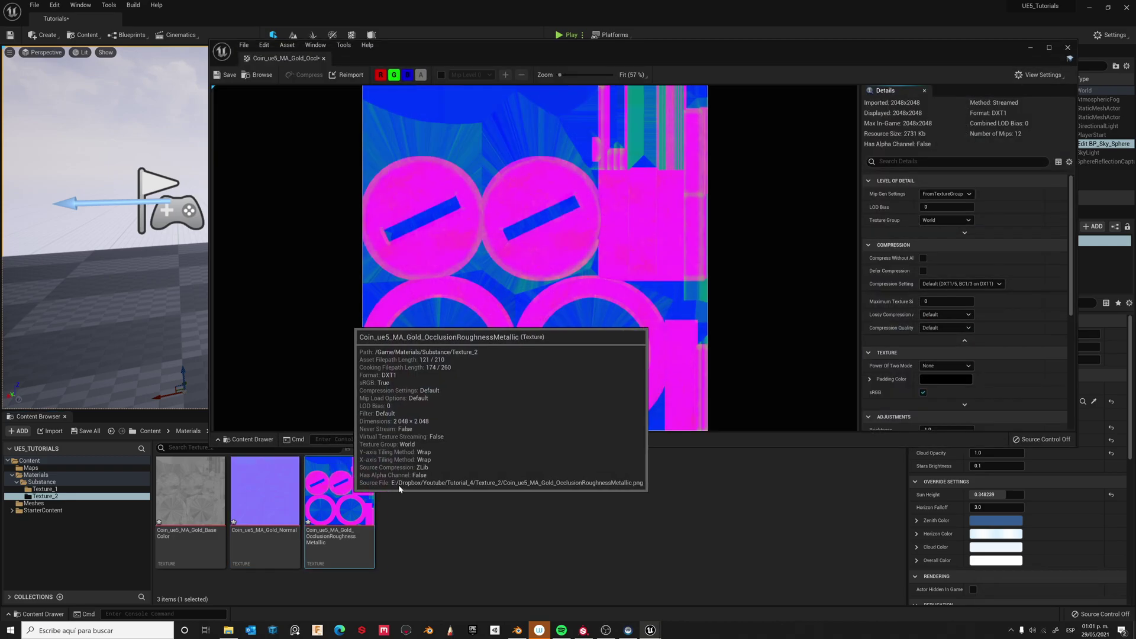
click(1068, 48)
click(229, 431)
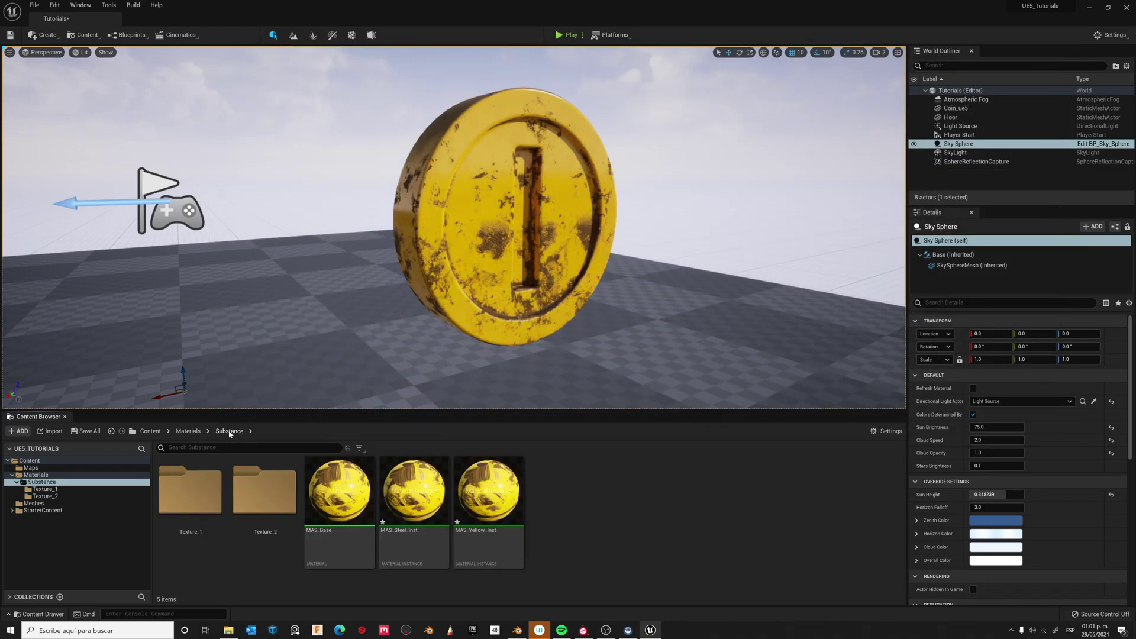
Step: Enable MAS_Steel_Inst's Base Color, Normal and ORM overrides and assign the matching Texture_2 maps to each
double_click(442, 499)
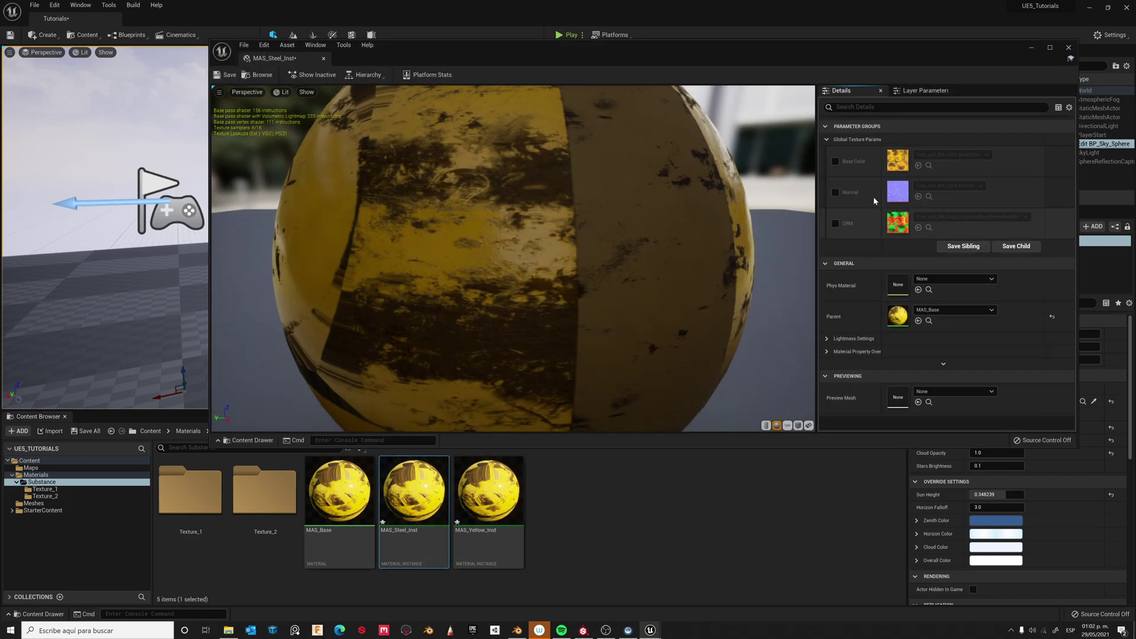
click(835, 162)
click(835, 193)
click(835, 223)
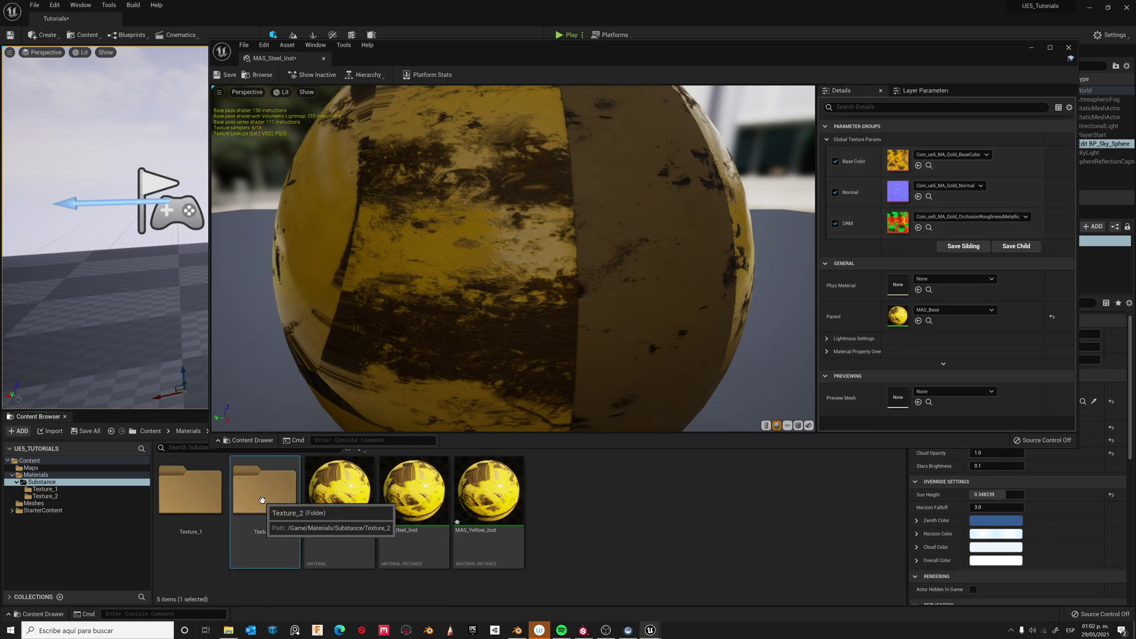
double_click(266, 521)
drag(191, 503, 917, 159)
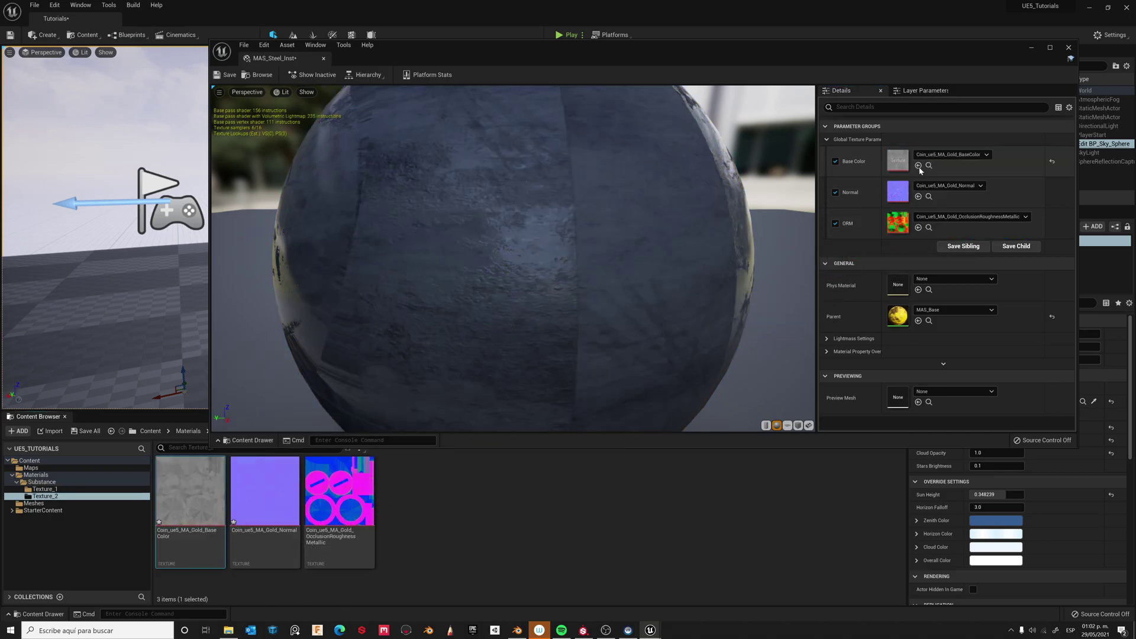
click(268, 516)
drag(267, 517, 909, 196)
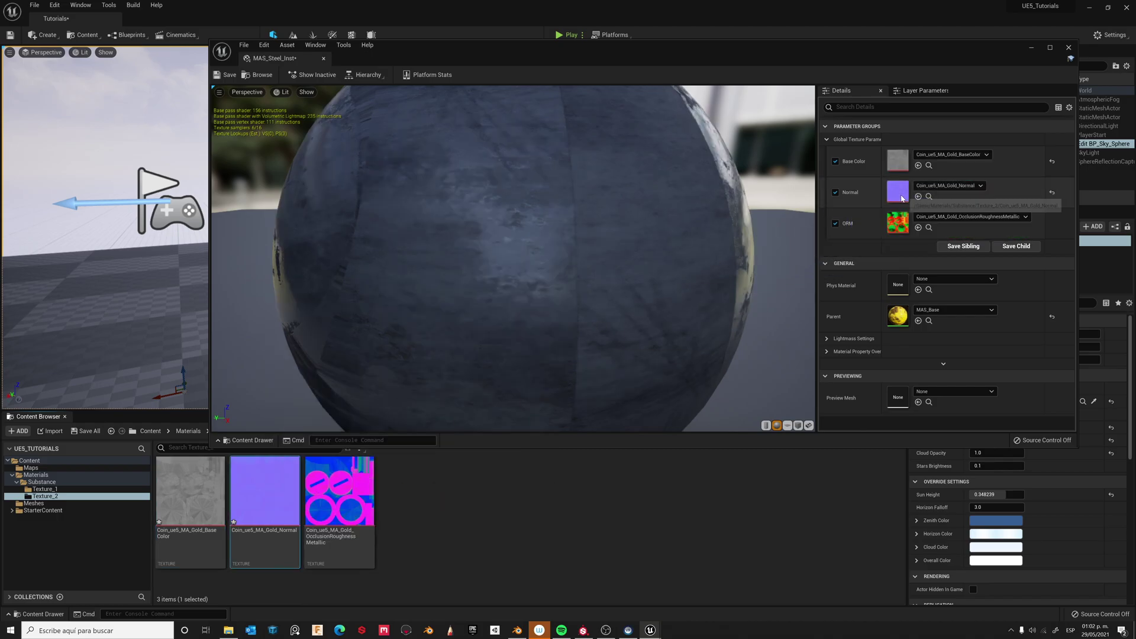
drag(339, 494, 913, 226)
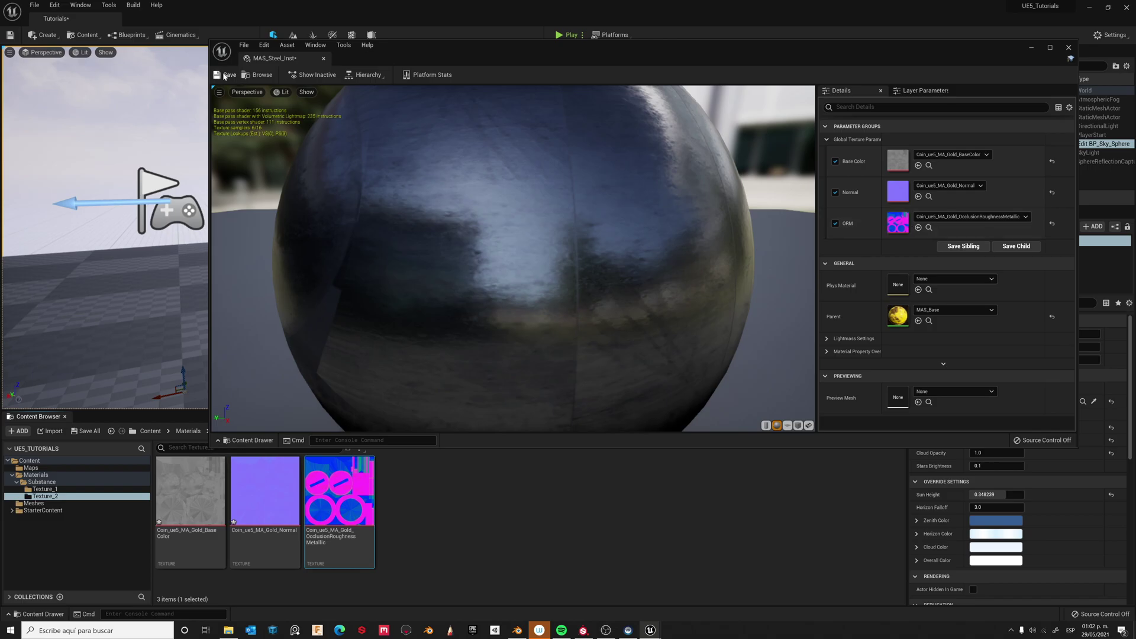
click(1071, 50)
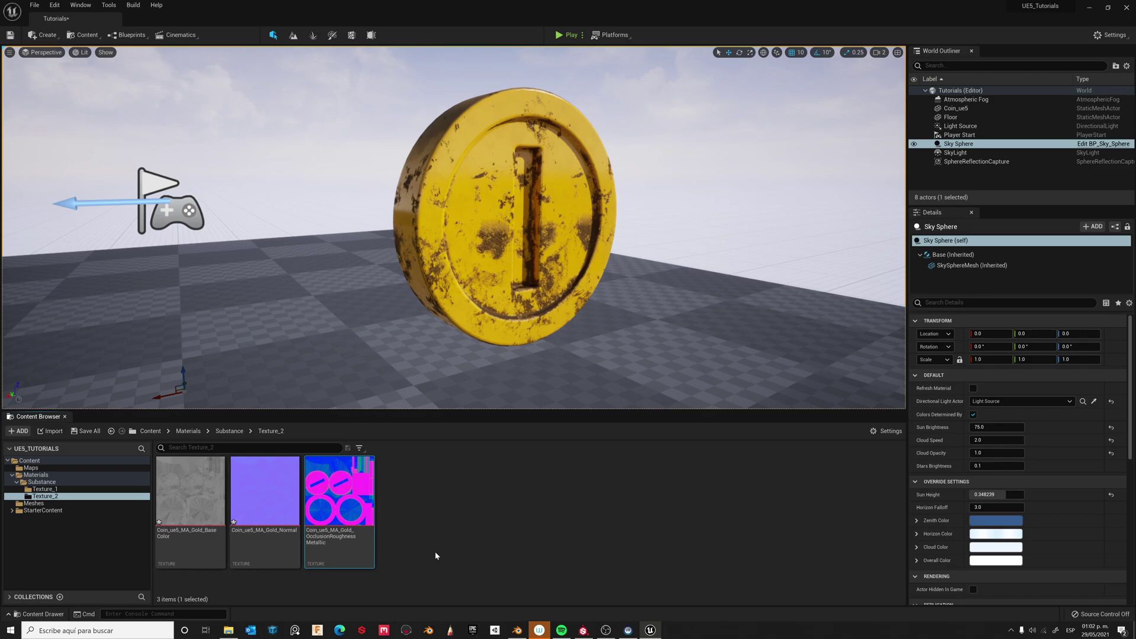
Step: Try MAS_Steel_Inst from the Substance folder on the coin, then reapply MAS_Yellow_Inst to compare
click(435, 552)
click(229, 431)
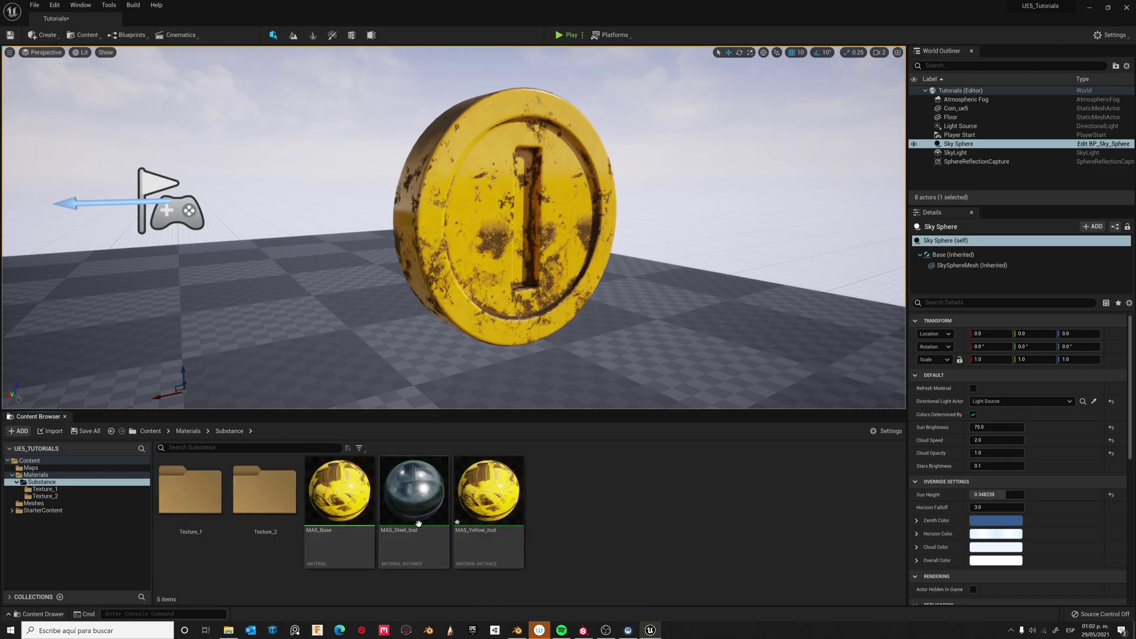
drag(408, 508, 498, 287)
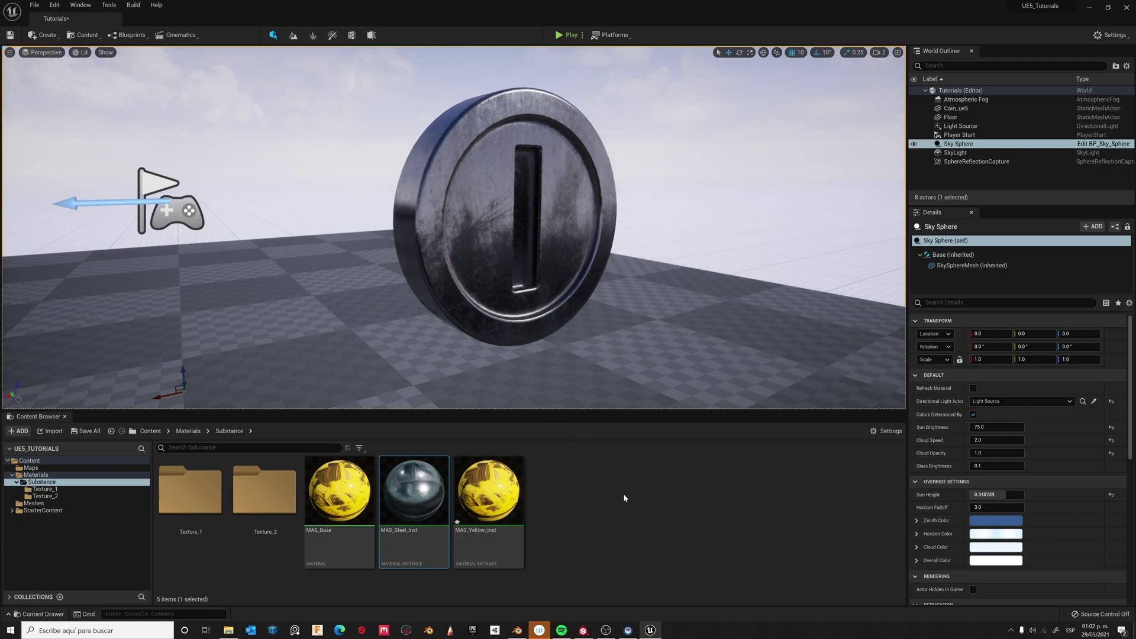
drag(489, 491, 515, 283)
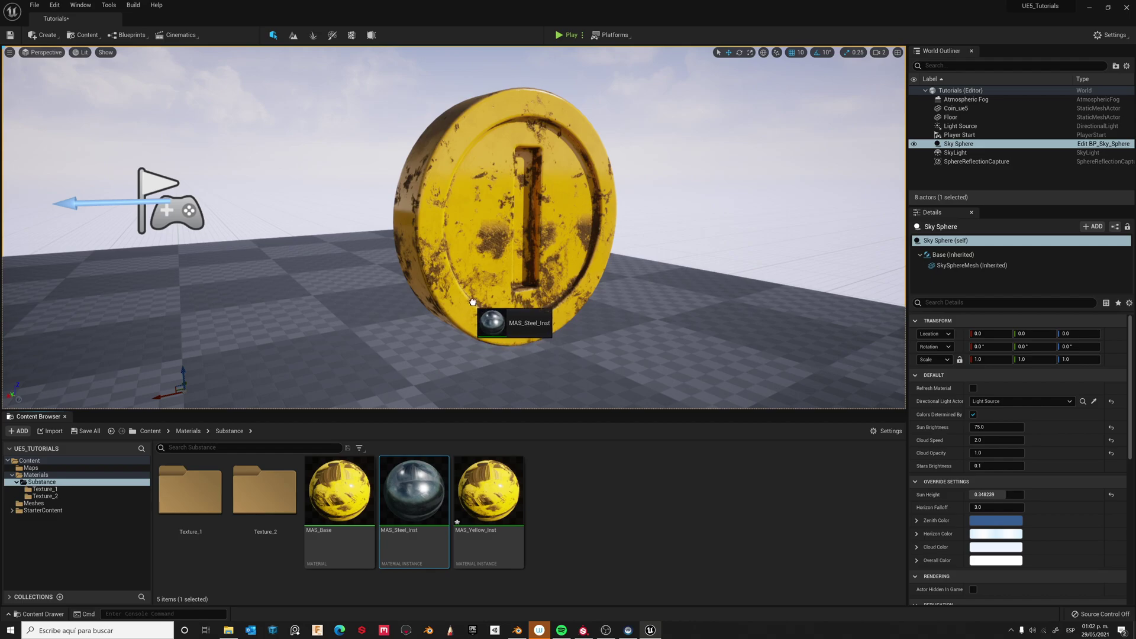